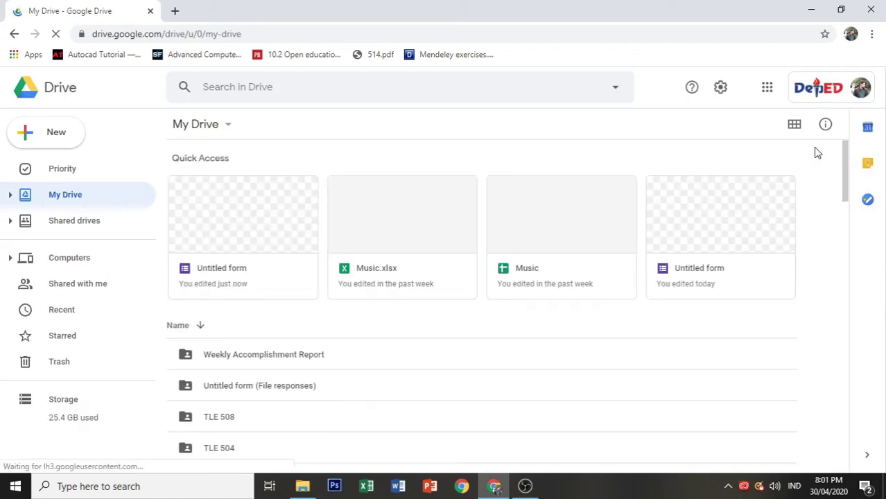
# Step: Create a blank Google Form from the Google Drive New > More menu
pyautogui.click(43, 144)
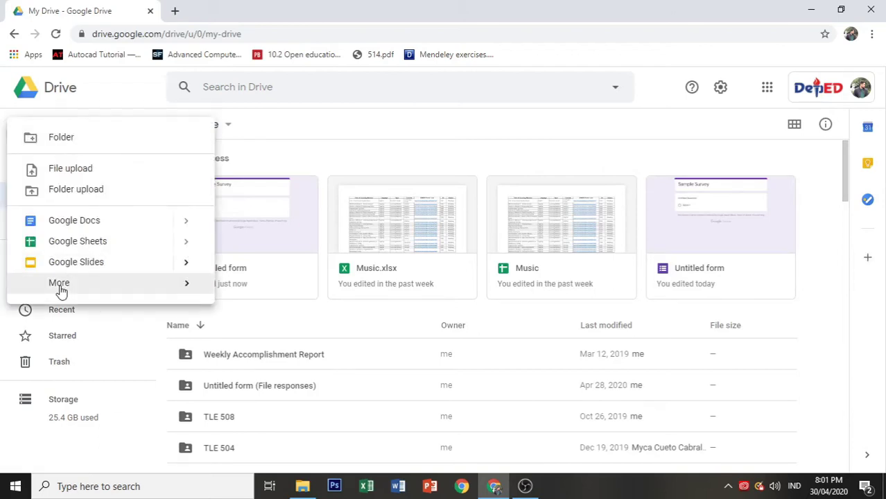
pyautogui.moveTo(142, 291)
pyautogui.click(239, 294)
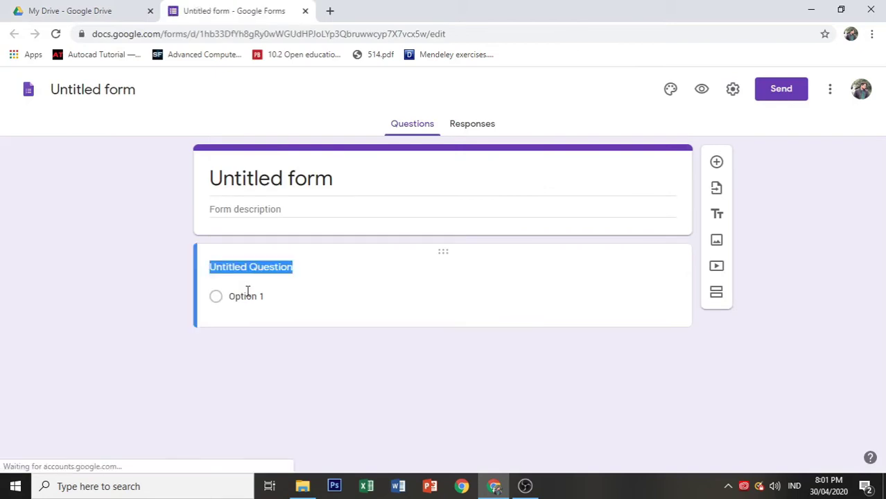
# Step: Title the form 'Sample Survey' and move to the empty description field
pyautogui.click(343, 182)
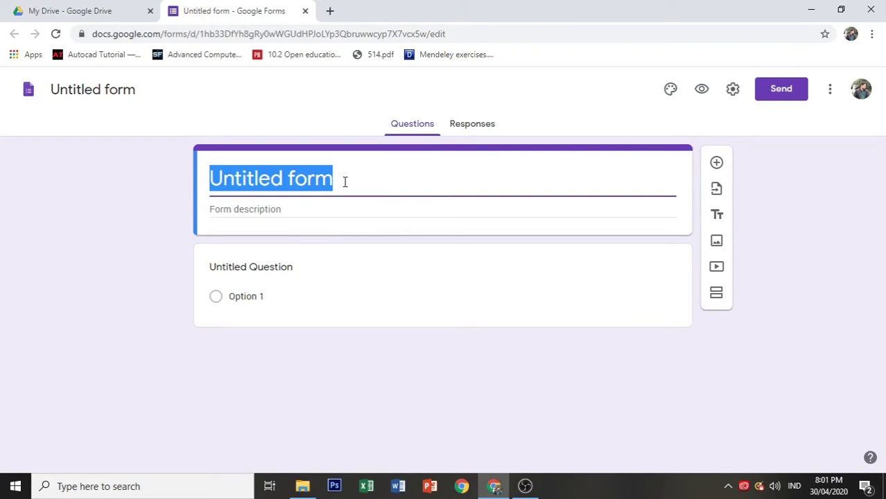
pyautogui.write('Sam')
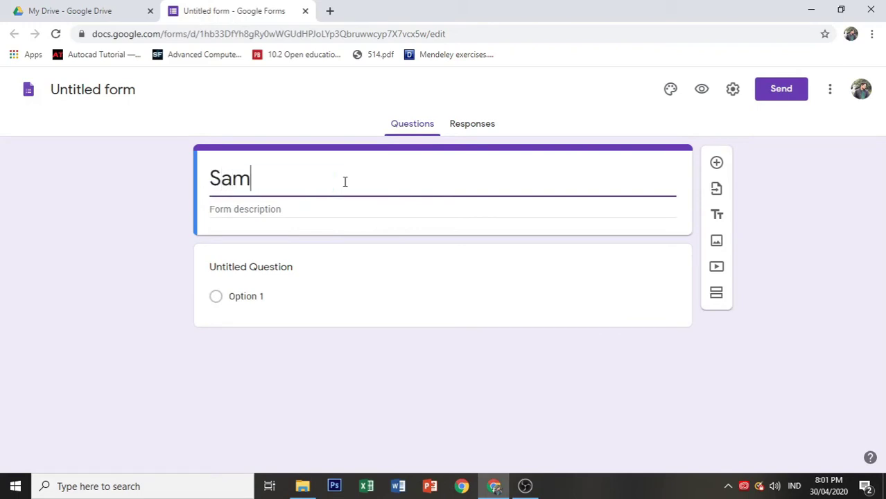
pyautogui.write('ple Survey')
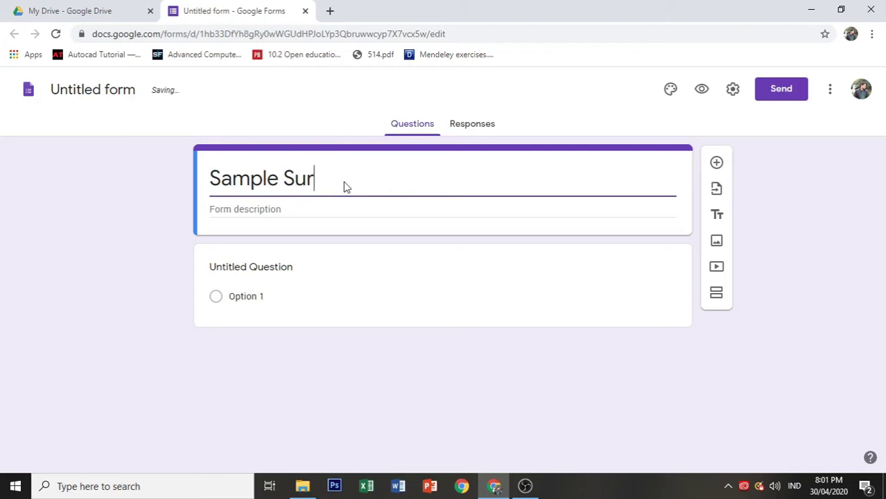
pyautogui.click(140, 208)
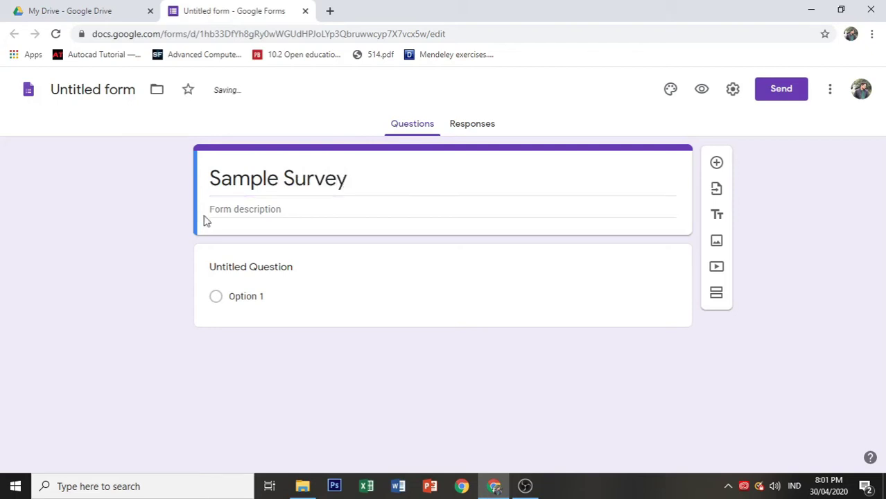
pyautogui.click(240, 216)
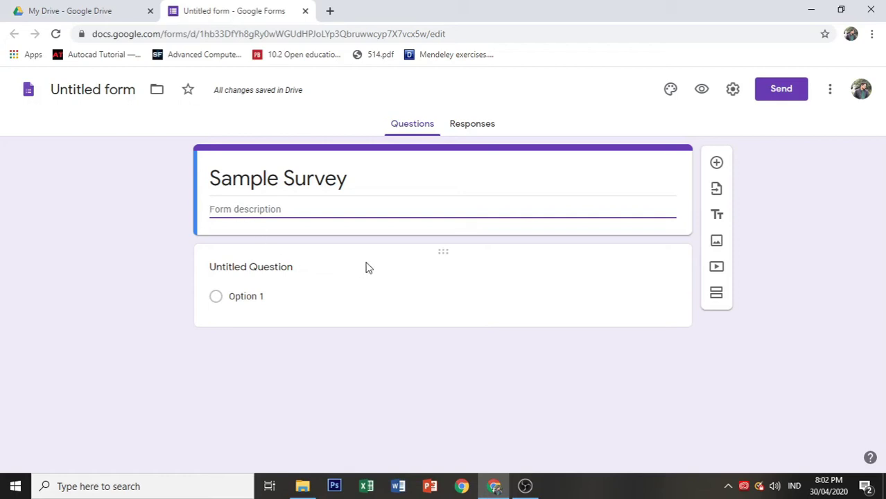
# Step: Switch the first question to Short answer and title it 'Name'
pyautogui.click(386, 270)
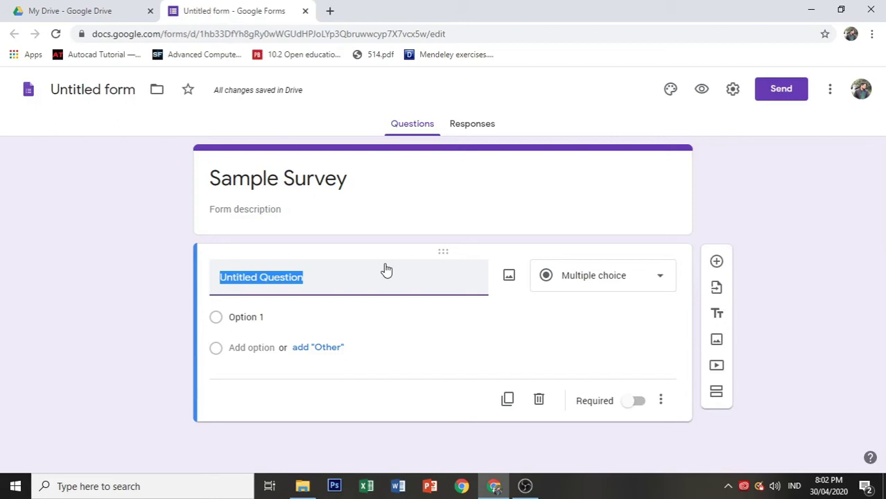
pyautogui.click(643, 287)
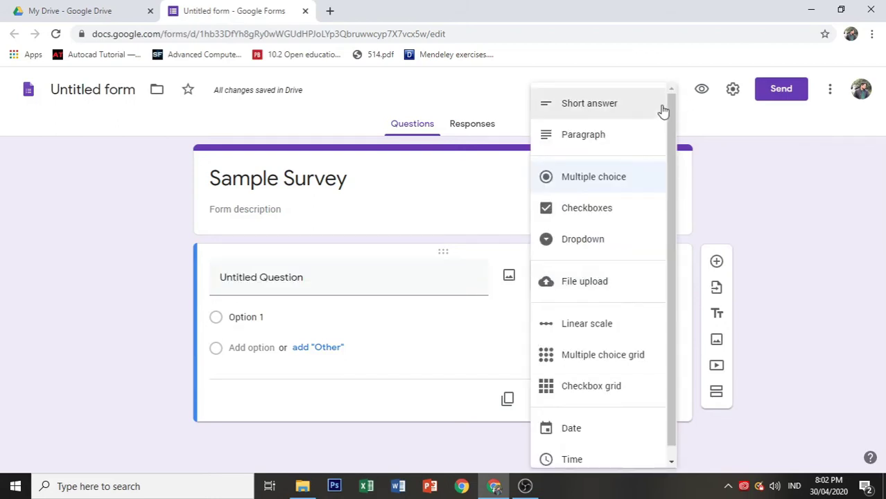
pyautogui.moveTo(670, 127)
pyautogui.mouseDown()
pyautogui.moveTo(664, 200)
pyautogui.moveTo(661, 114)
pyautogui.mouseUp()
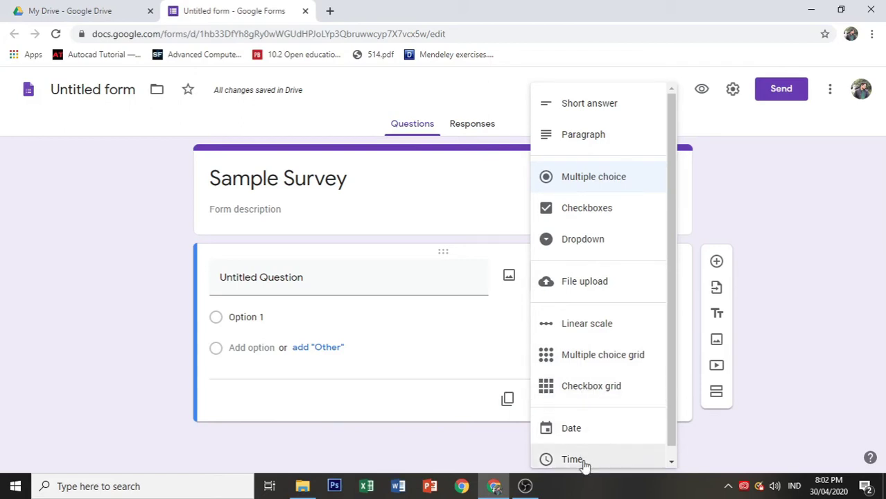
pyautogui.click(115, 332)
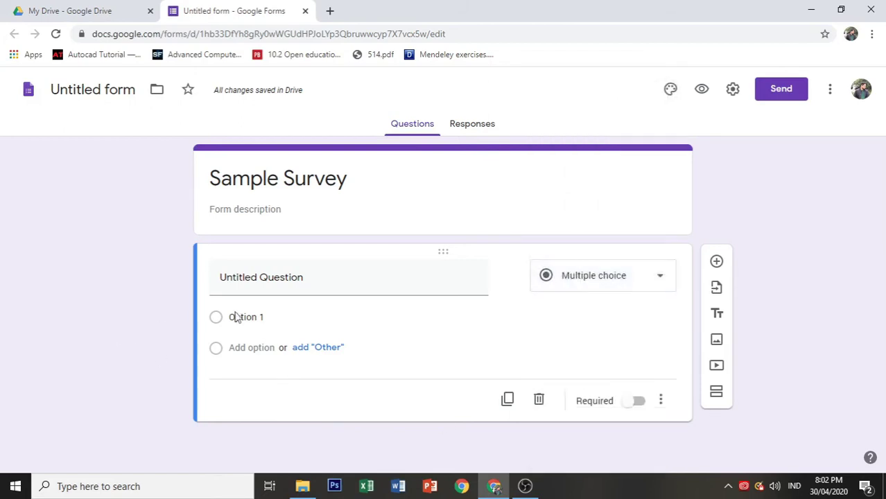
pyautogui.click(323, 283)
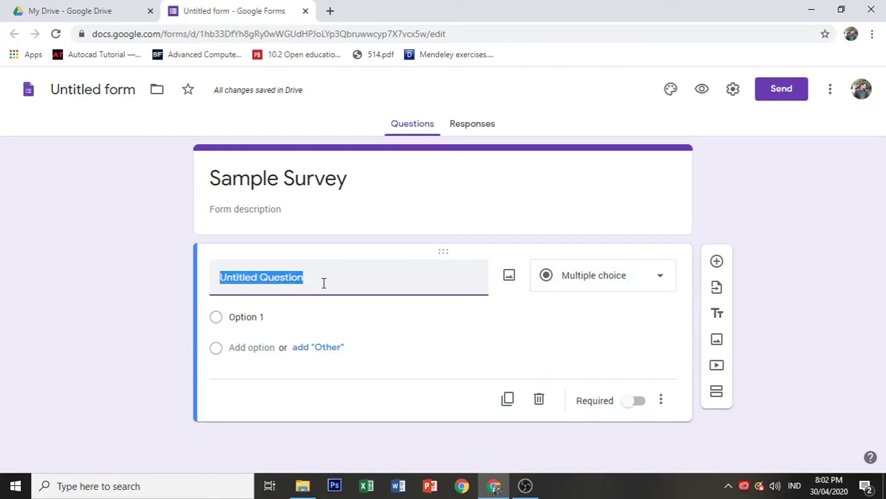
pyautogui.write('Name')
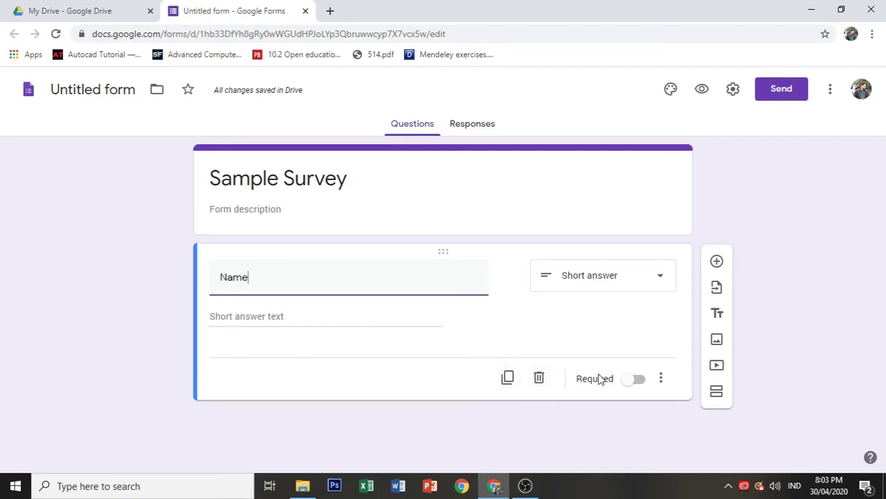
# Step: Mark the Name question required and show its Description line
pyautogui.click(662, 385)
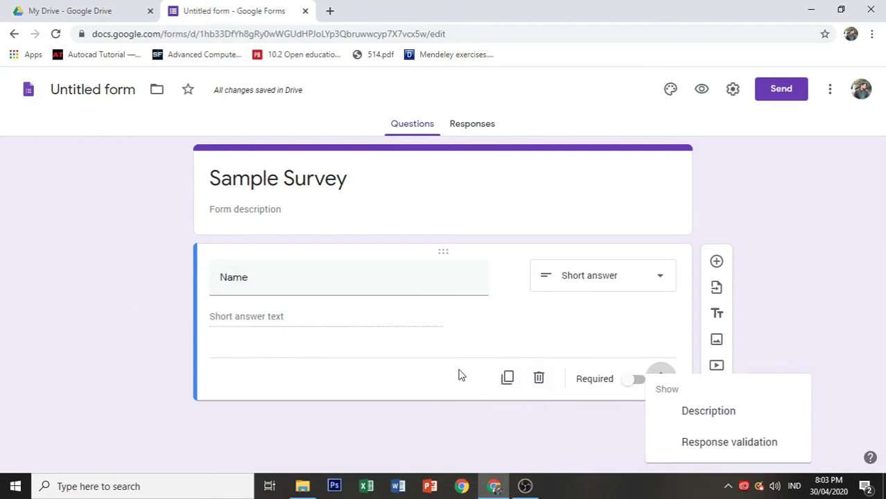
pyautogui.click(637, 384)
pyautogui.click(637, 386)
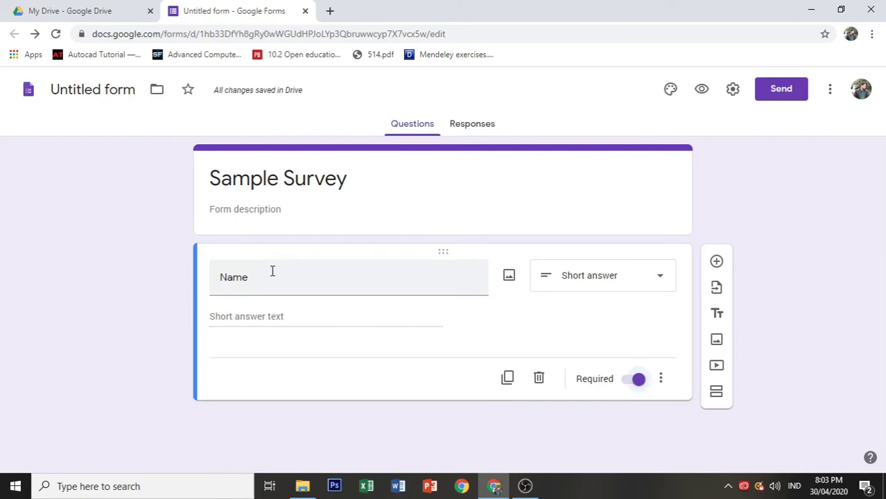
pyautogui.click(661, 383)
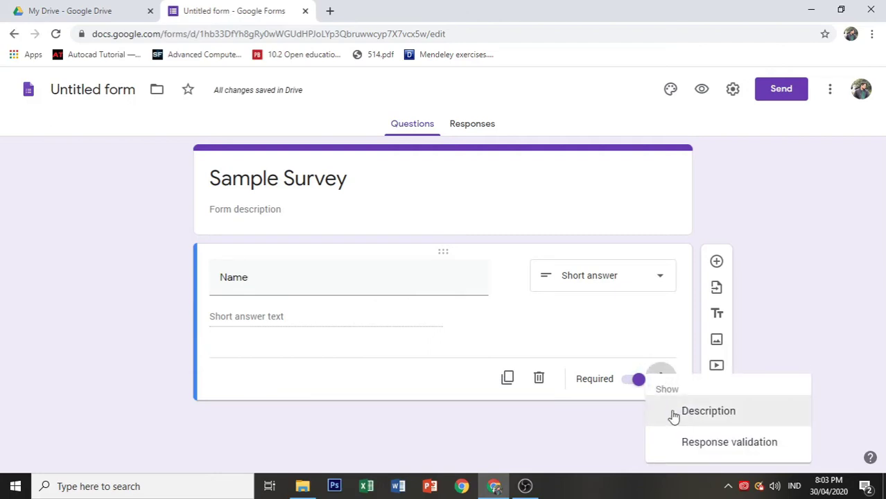
pyautogui.click(707, 411)
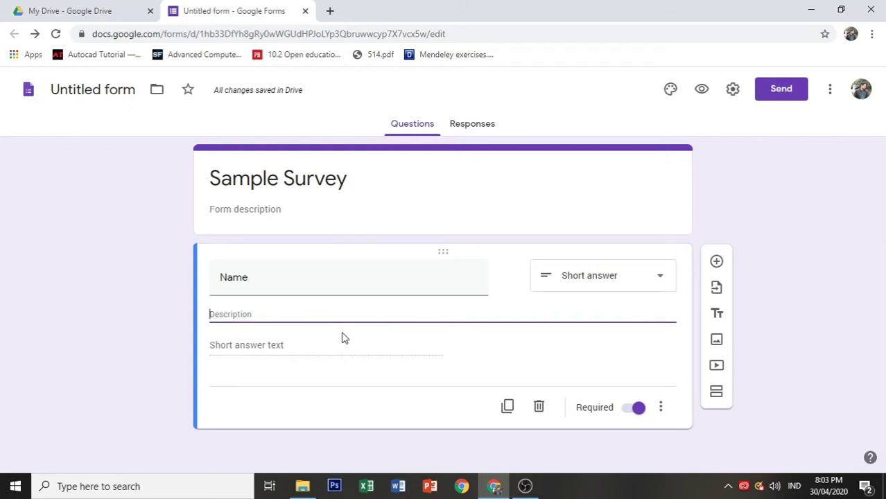
# Step: Write the Name description 'Enter your fullname e.g.' followed by an example full name
pyautogui.write('Ent')
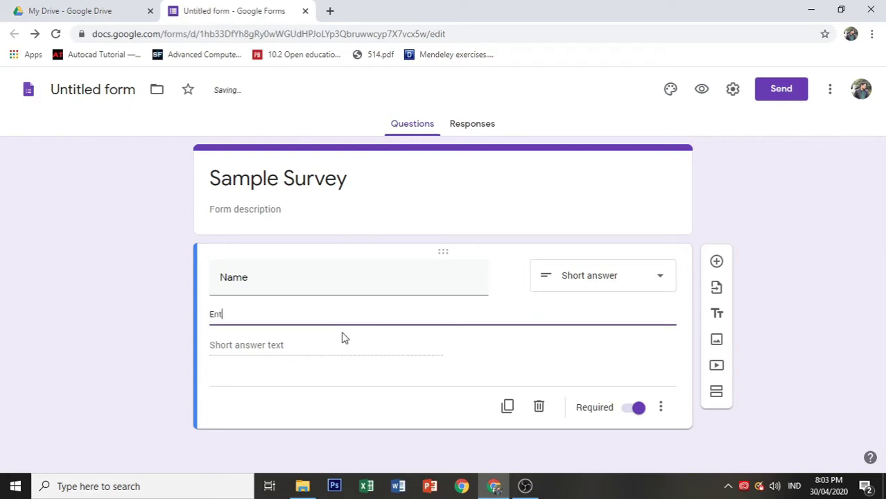
pyautogui.write('er your fullname eg')
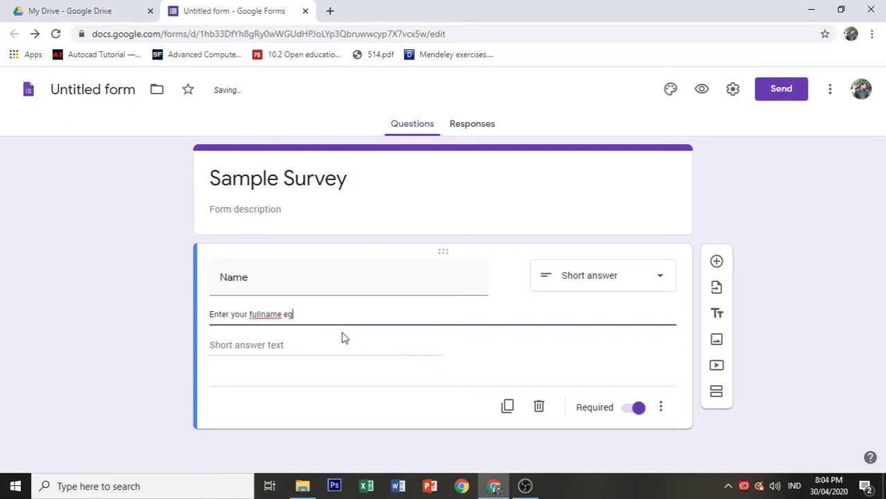
pyautogui.press('BackSpace')
pyautogui.write('.g.')
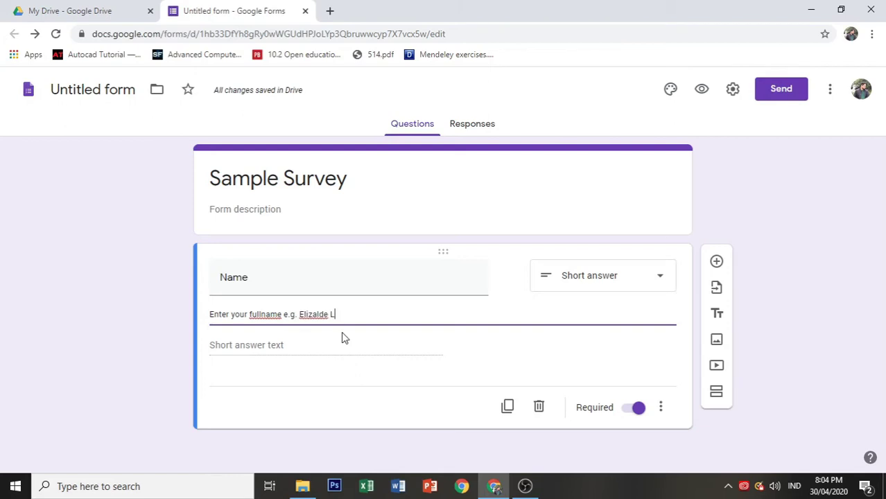
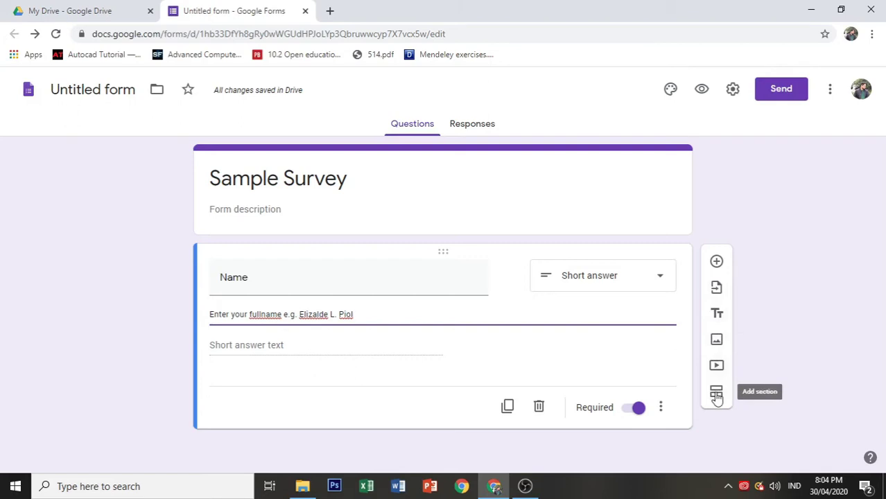
pyautogui.click(661, 408)
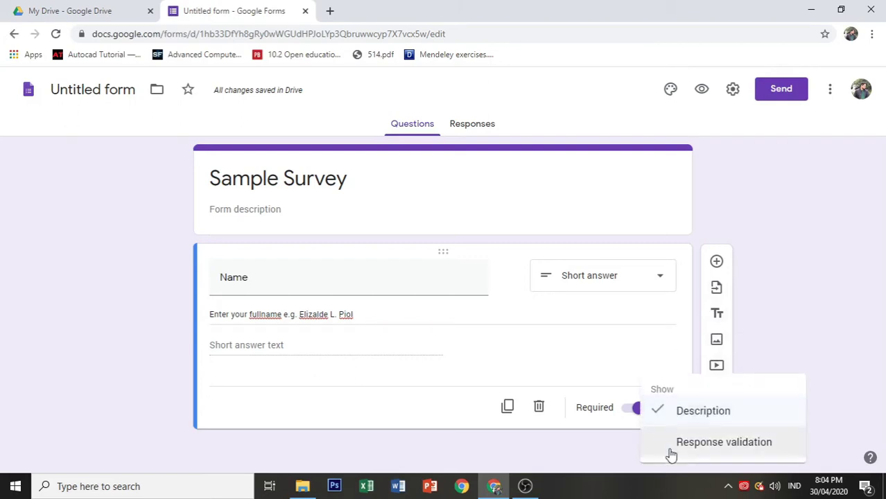
pyautogui.click(794, 346)
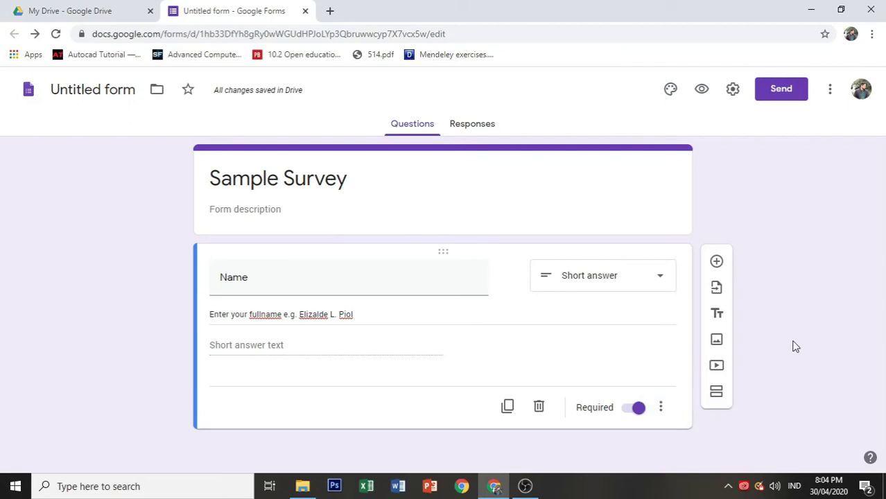
# Step: Add a Dropdown question 'Sex' with options Male and Female below Name
pyautogui.click(716, 262)
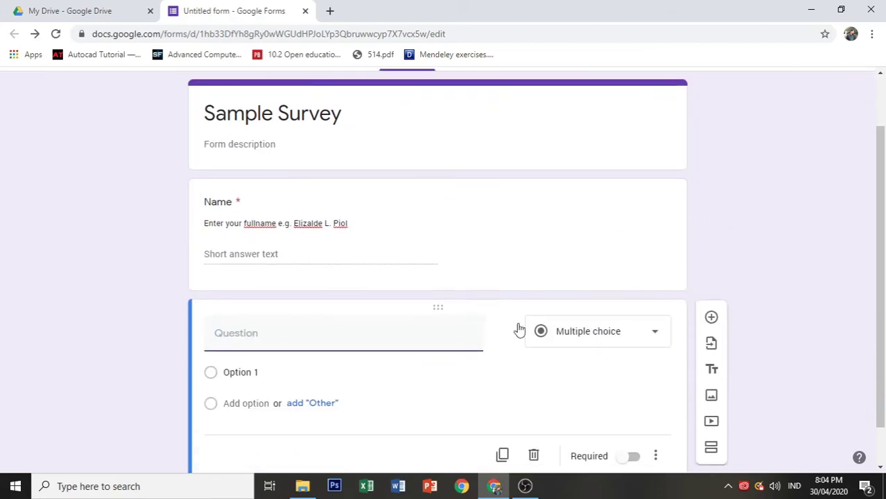
pyautogui.scroll(-1, 573, 346)
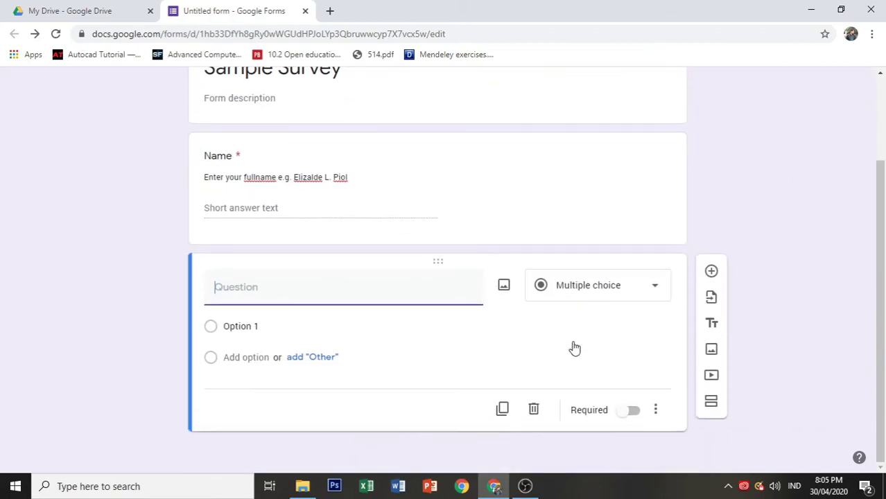
pyautogui.click(603, 294)
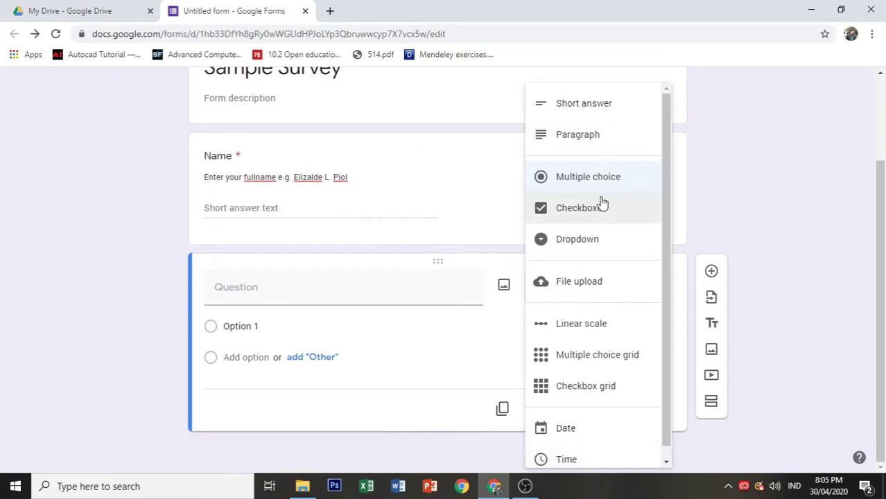
pyautogui.click(578, 244)
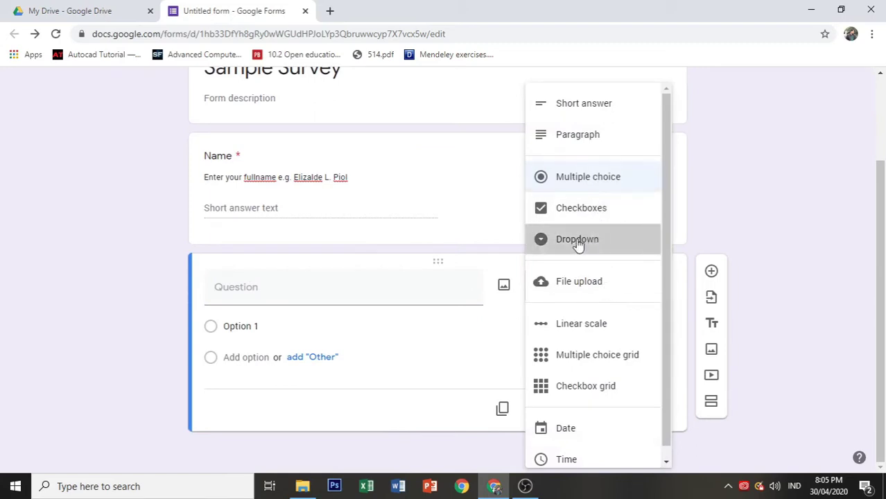
pyautogui.click(295, 290)
pyautogui.write('Sex')
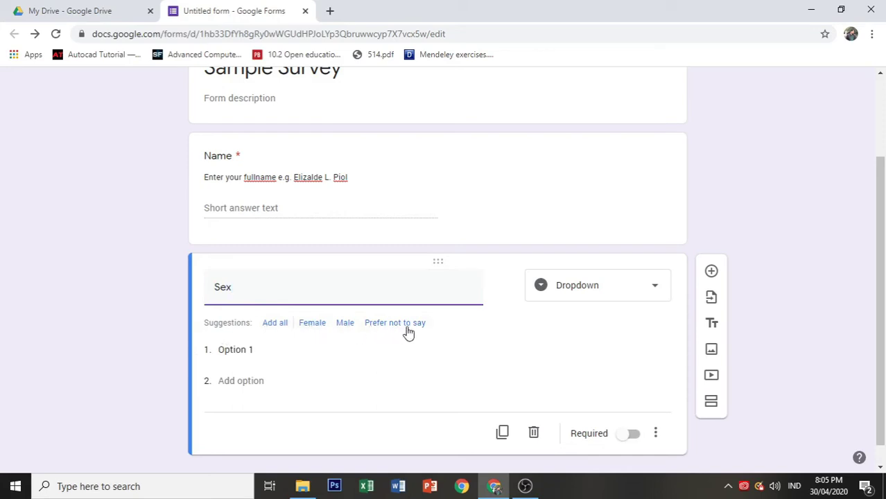
pyautogui.click(346, 324)
pyautogui.click(311, 324)
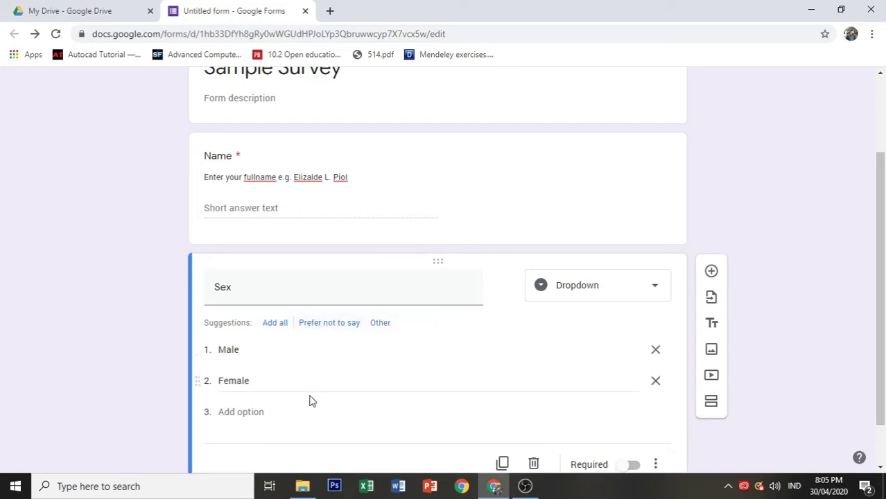
# Step: Make the Sex question required and add a new blank question after it
pyautogui.scroll(-2, 506, 393)
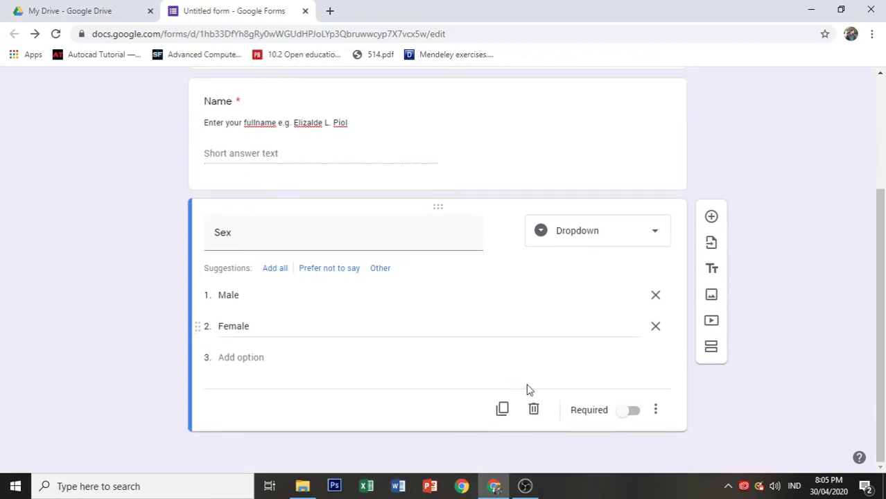
pyautogui.click(635, 416)
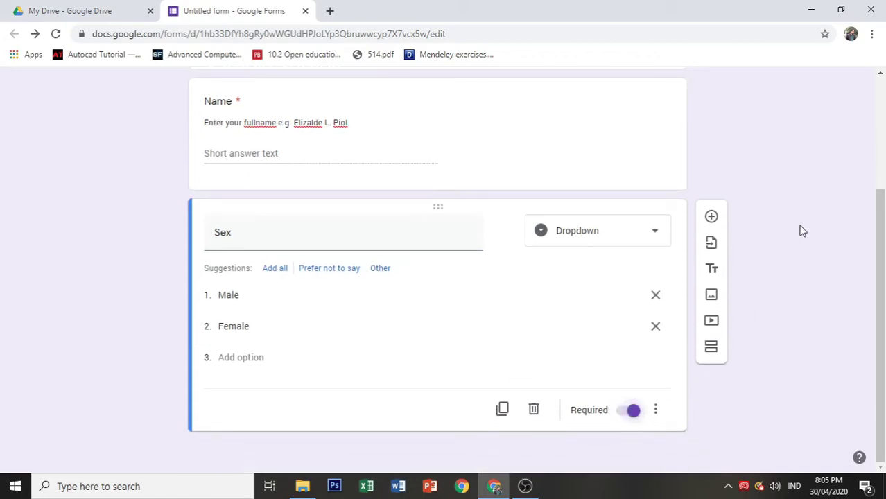
pyautogui.click(712, 217)
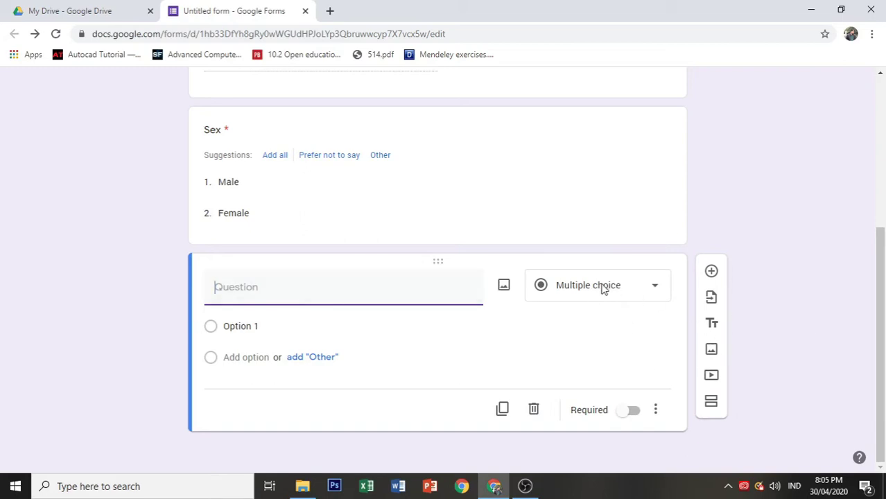
# Step: Change the new question to Checkboxes and title it 'Favorite Sports'
pyautogui.click(654, 291)
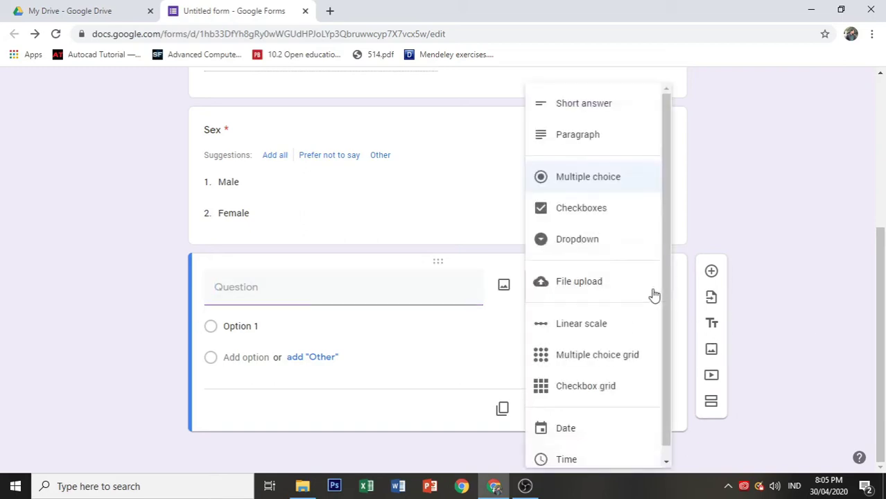
pyautogui.moveTo(669, 117); pyautogui.dragTo(667, 129)
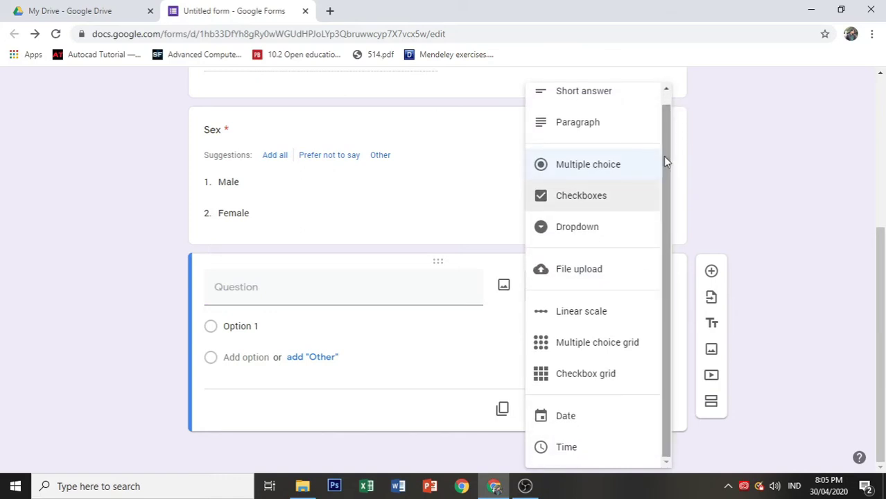
pyautogui.click(614, 202)
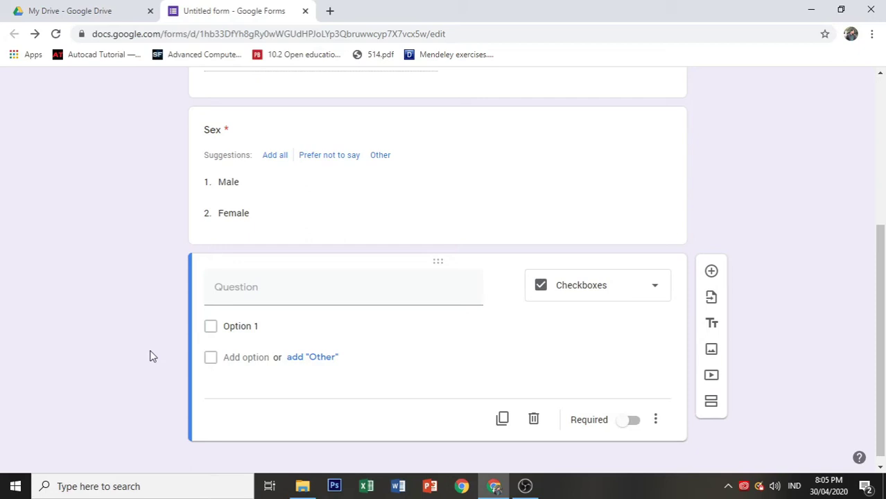
pyautogui.click(257, 294)
pyautogui.write('Fav')
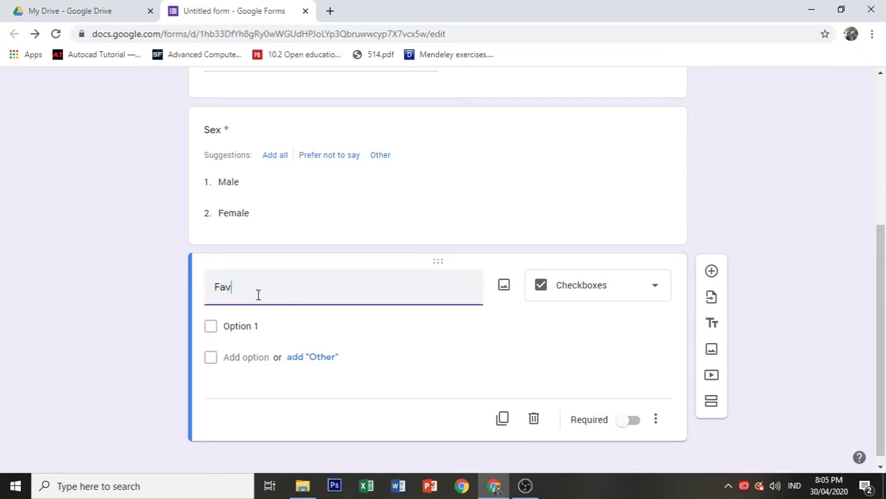
pyautogui.write('orite Sports')
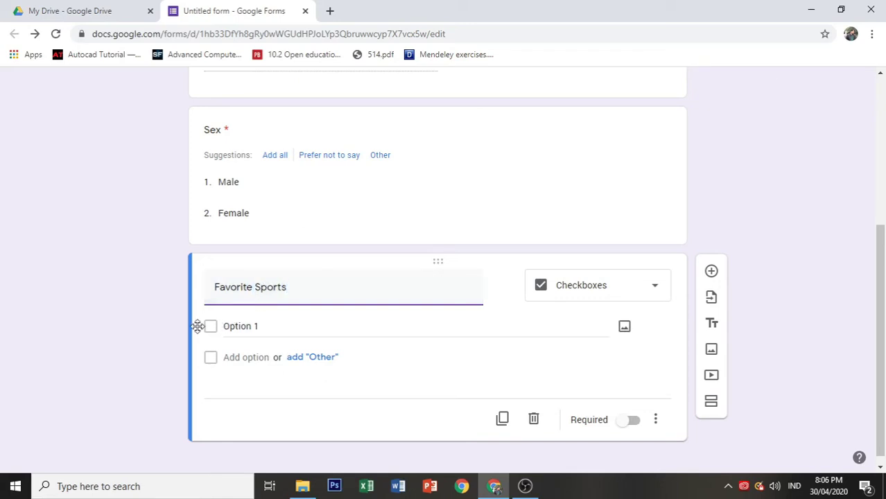
# Step: Enter the choices Basketball, Villeyball, Soccer and Badminton
pyautogui.click(230, 329)
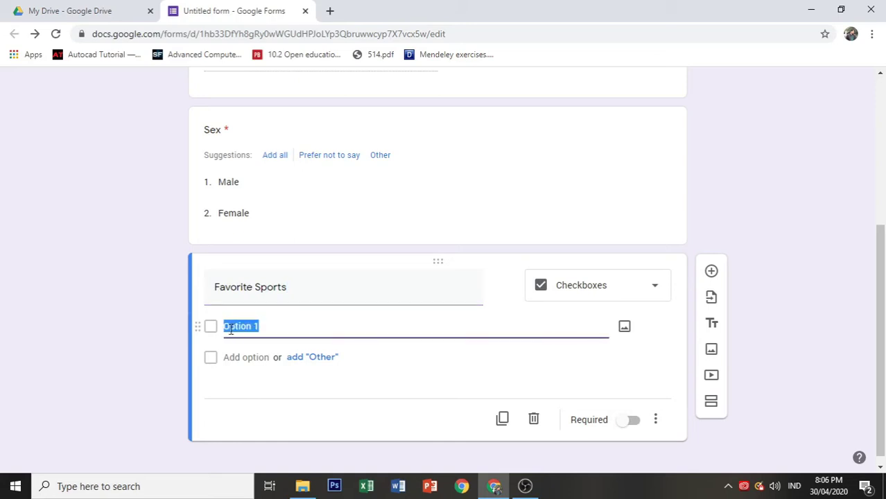
pyautogui.write('Basketball')
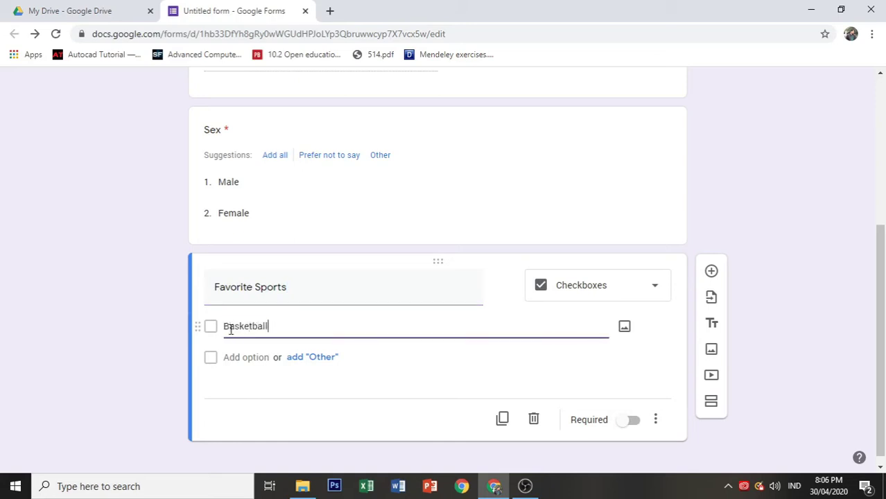
pyautogui.press('Tab')
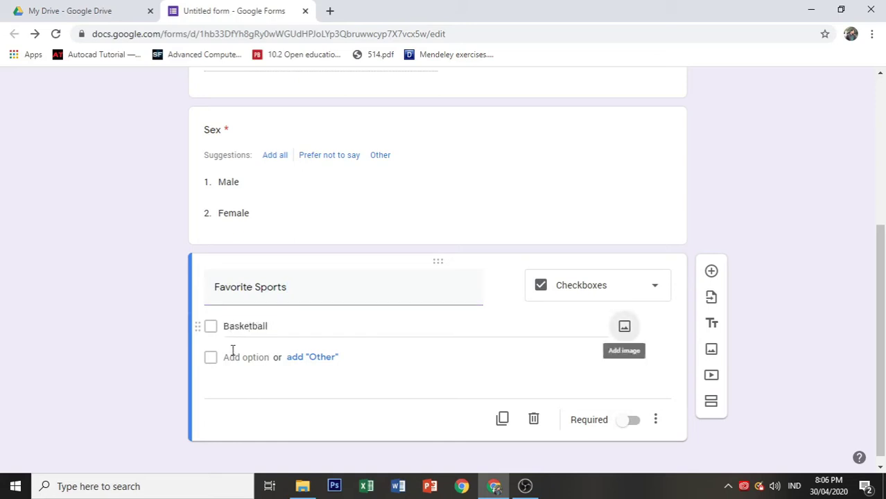
pyautogui.click(239, 357)
pyautogui.write('V')
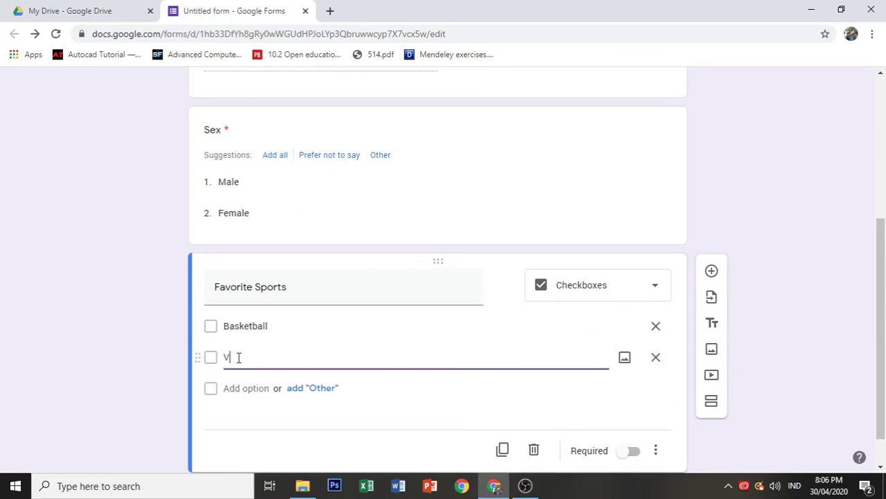
pyautogui.write('illeyball')
pyautogui.click(247, 389)
pyautogui.write('Soc')
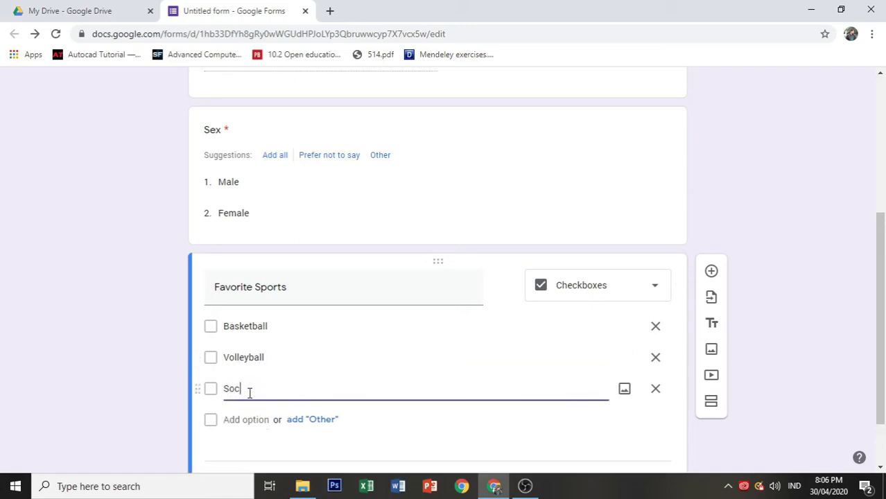
pyautogui.write('cer')
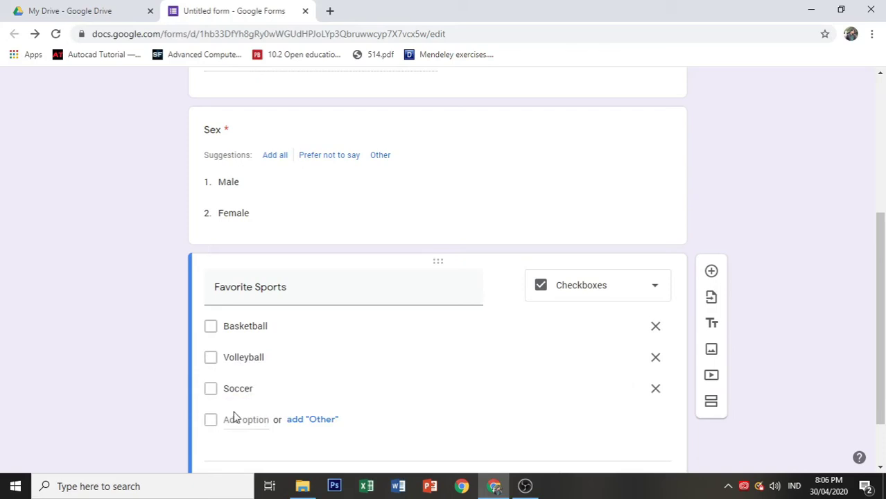
pyautogui.click(244, 420)
pyautogui.write('Badminto')
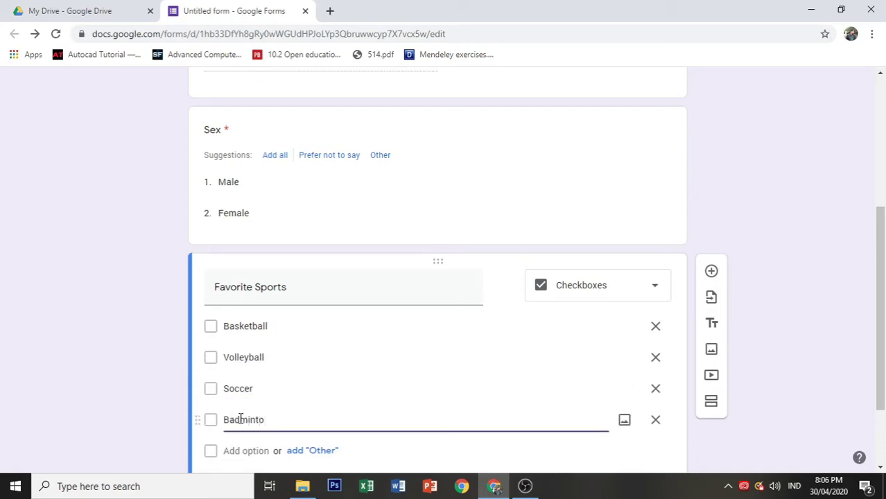
pyautogui.write('n')
pyautogui.scroll(-1, 267, 439)
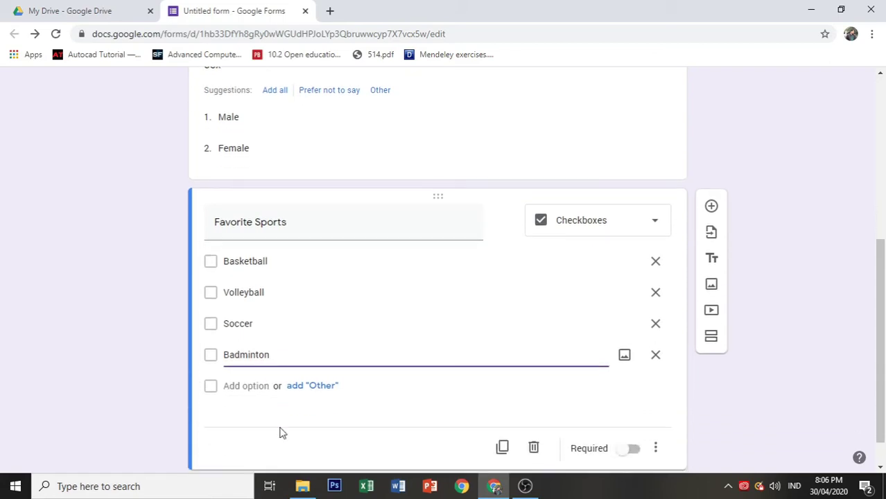
# Step: Add an Other choice to Favorite Sports, then a File upload question, accepting the Drive notice
pyautogui.click(312, 387)
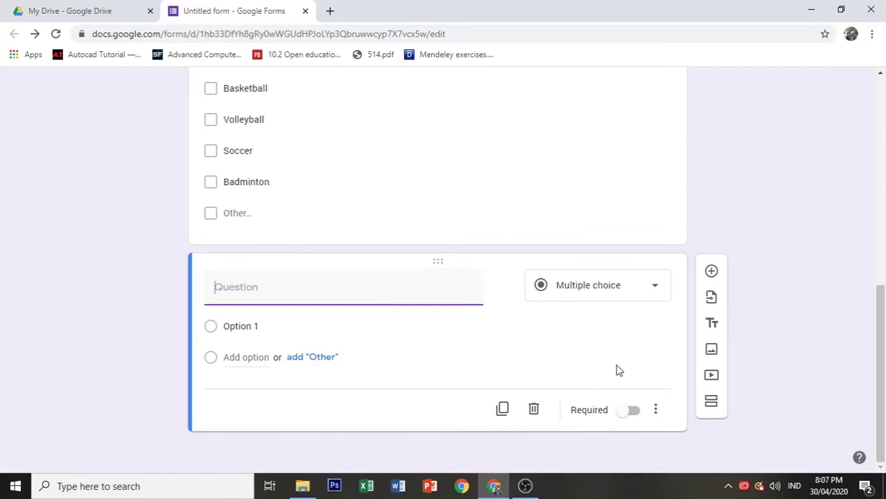
pyautogui.click(637, 291)
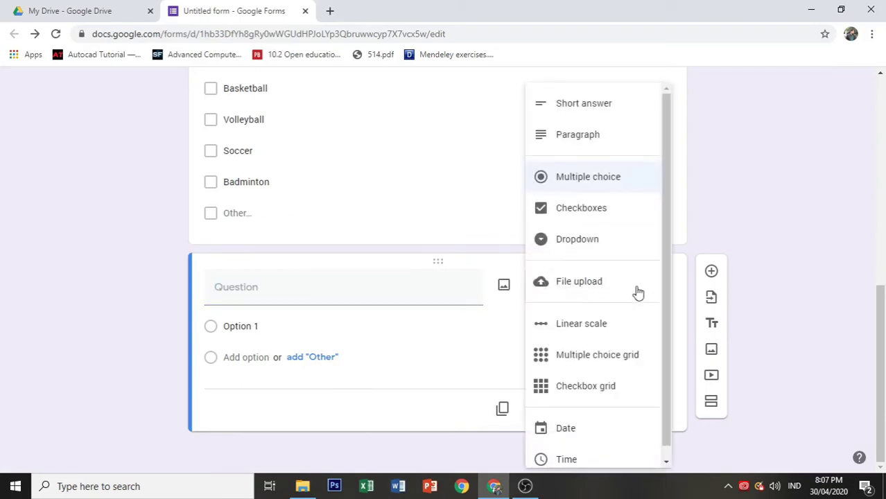
pyautogui.click(589, 284)
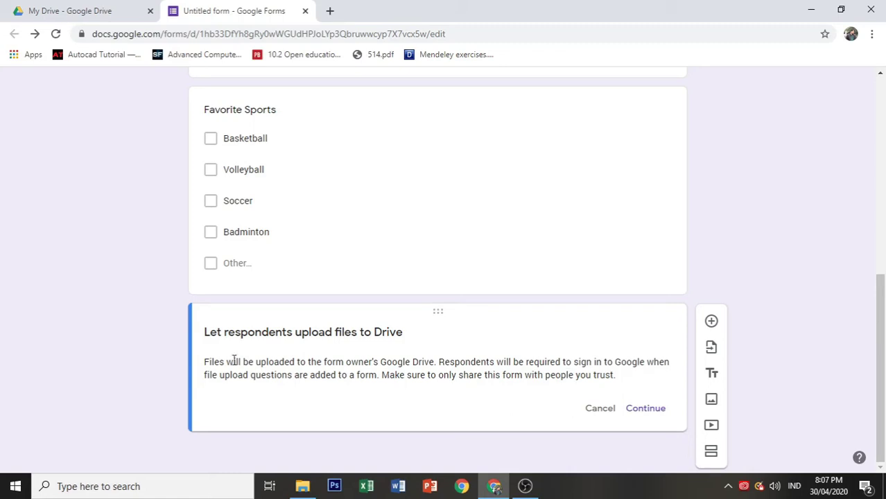
pyautogui.moveTo(212, 334); pyautogui.dragTo(343, 362)
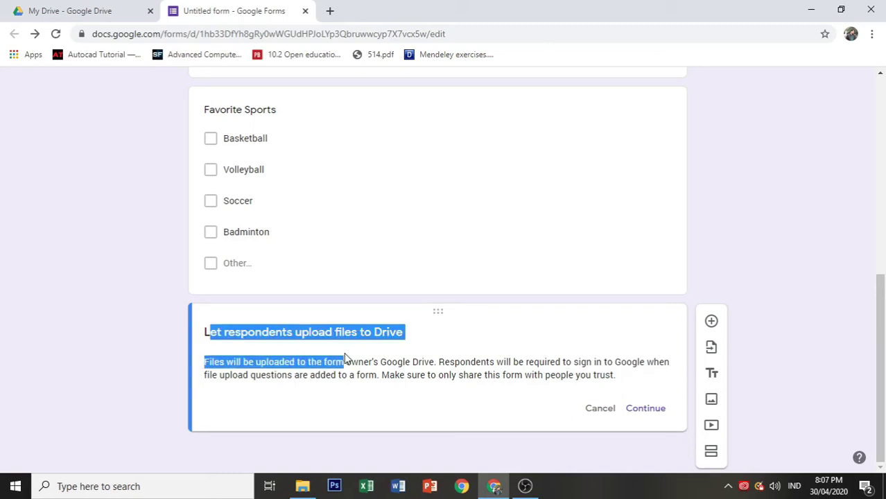
pyautogui.click(411, 405)
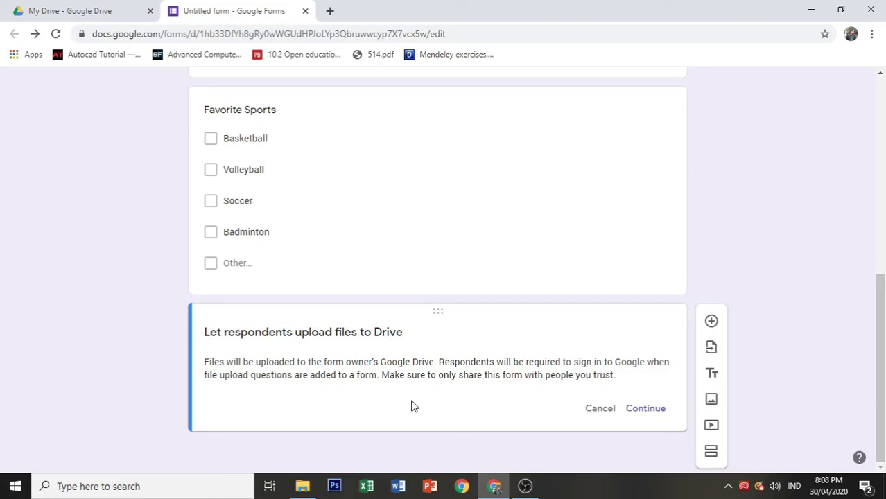
pyautogui.click(638, 418)
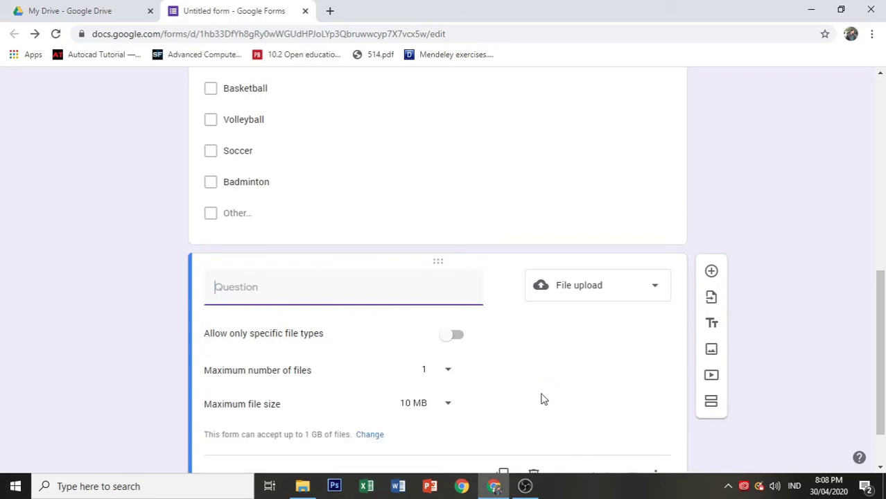
# Step: Title the upload question 'Please upload your resume'
pyautogui.write('Please upload your rersu')
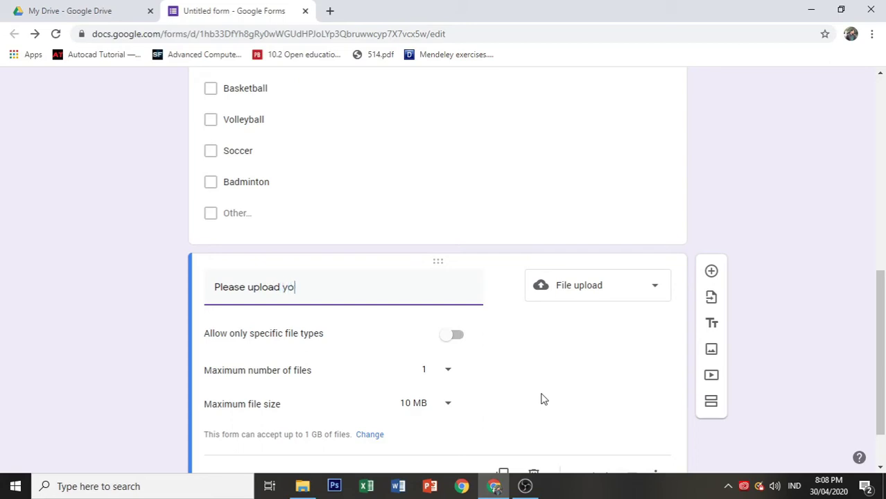
pyautogui.press('BackSpace')
pyautogui.press('BackSpace')
pyautogui.press('BackSpace')
pyautogui.write('sume')
# Step: Allow only Document and PDF files up to 100 MB and make the question required
pyautogui.click(455, 337)
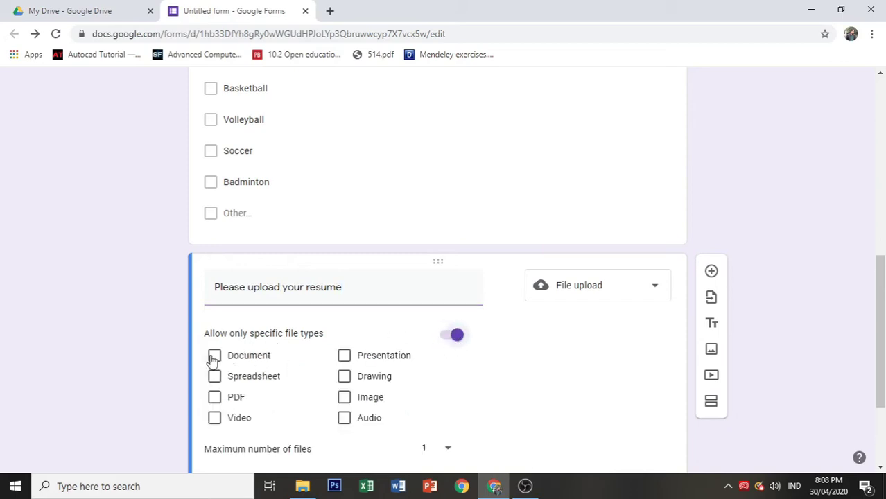
pyautogui.click(214, 357)
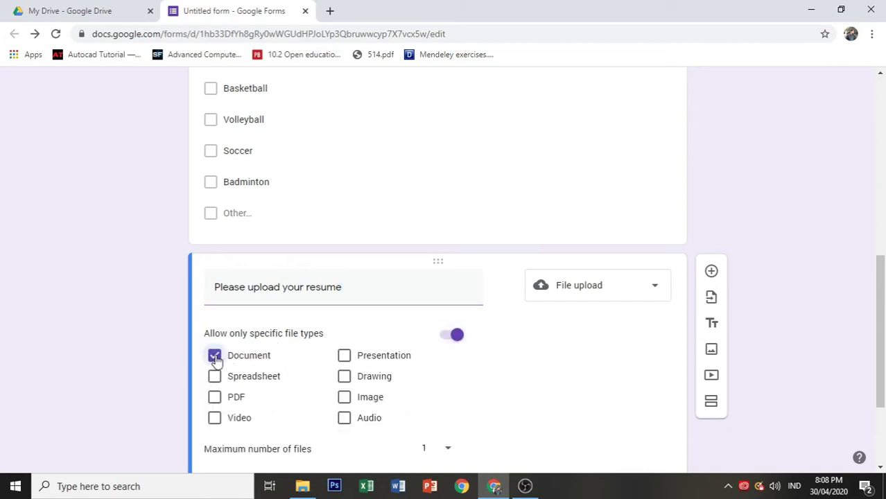
pyautogui.click(214, 397)
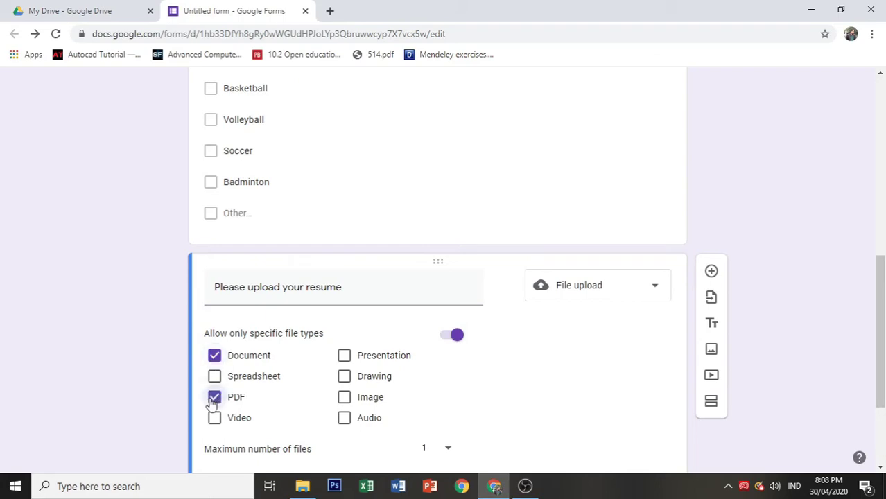
pyautogui.scroll(-2, 573, 370)
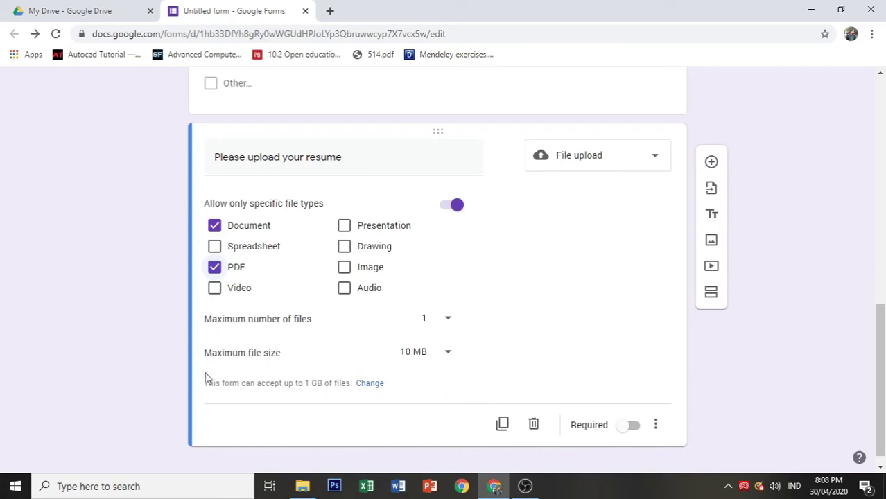
pyautogui.click(449, 355)
pyautogui.click(431, 373)
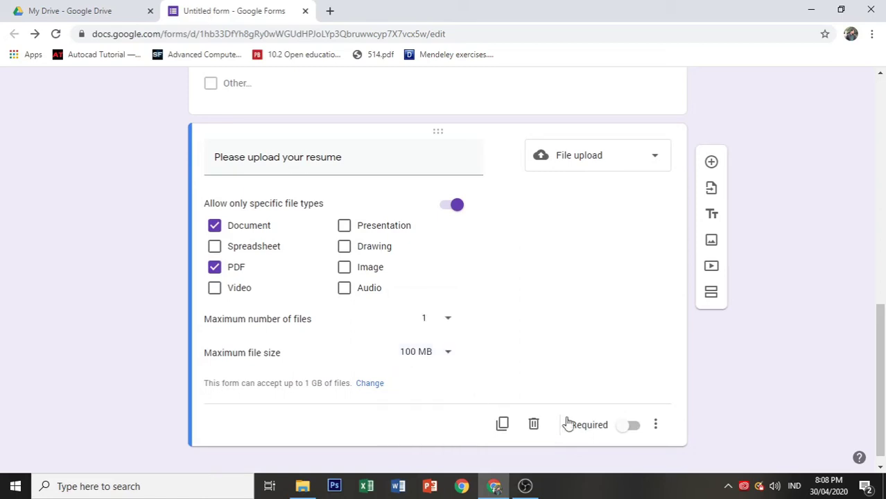
pyautogui.click(631, 426)
pyautogui.scroll(3, 615, 331)
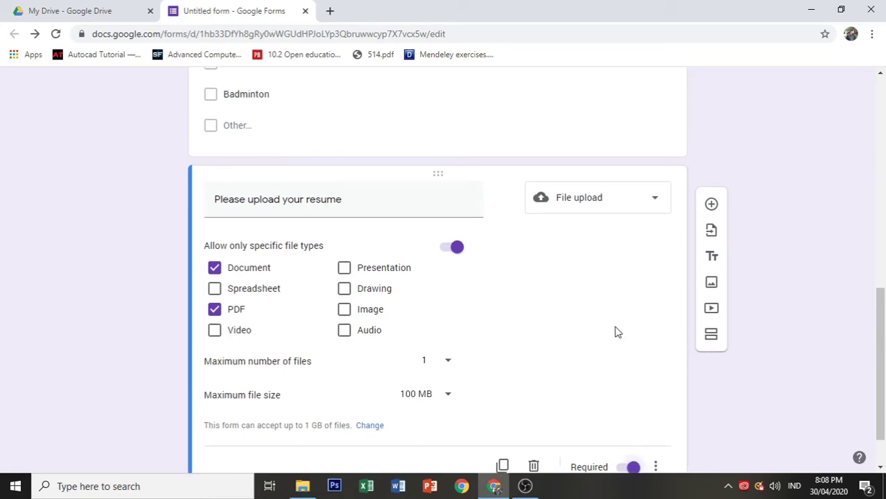
# Step: Make Favorite Sports required, then reopen the resume upload question to check its file types
pyautogui.click(592, 143)
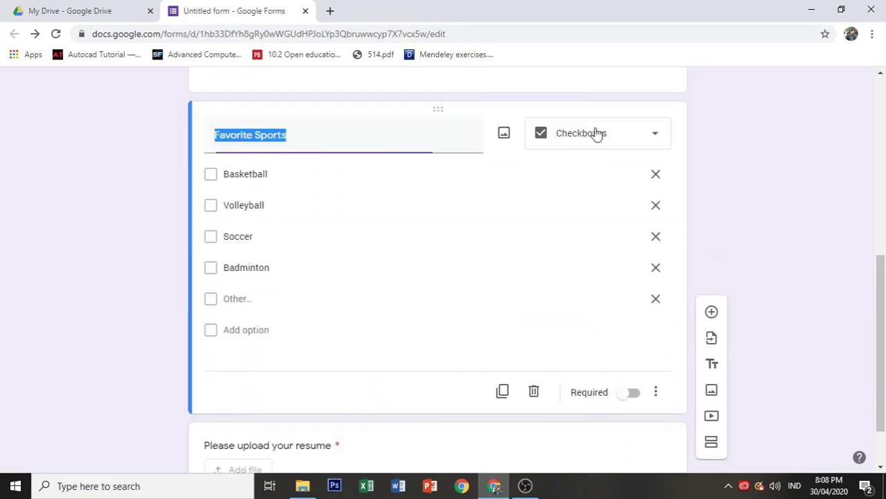
pyautogui.click(632, 395)
pyautogui.scroll(3, 471, 267)
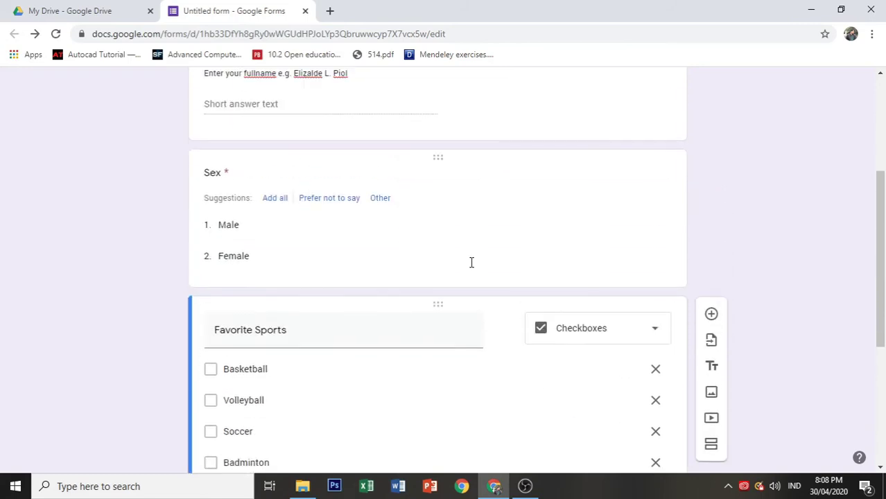
pyautogui.click(562, 196)
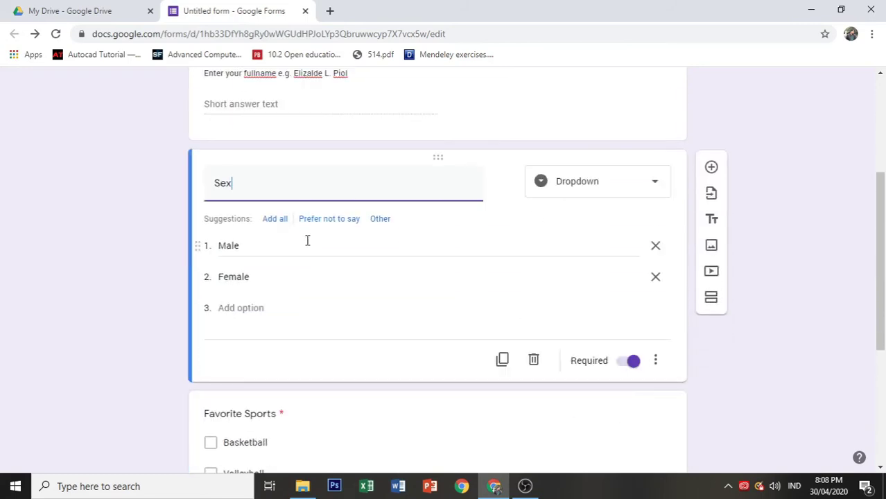
pyautogui.scroll(-1, 308, 241)
pyautogui.scroll(3, 323, 239)
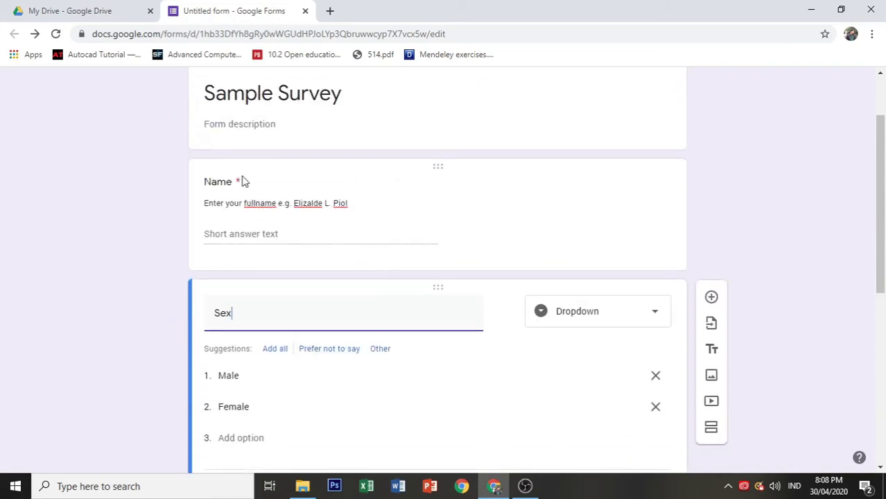
pyautogui.scroll(-4, 280, 253)
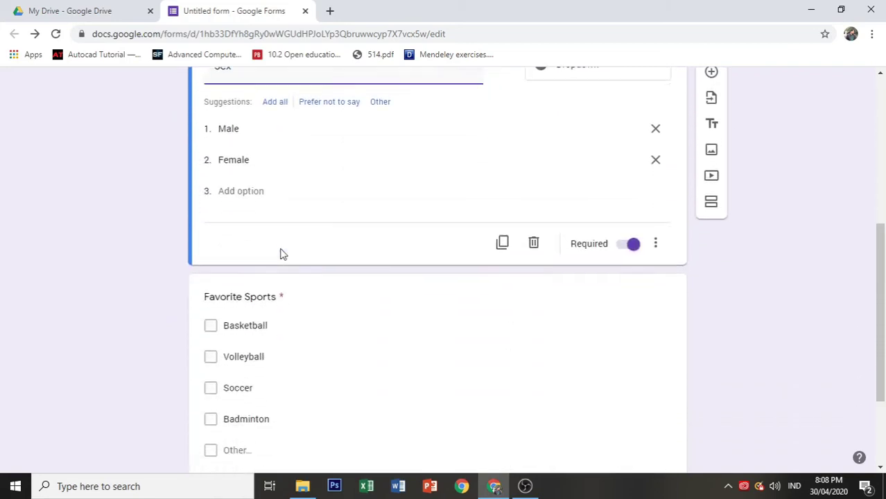
pyautogui.scroll(-2, 280, 254)
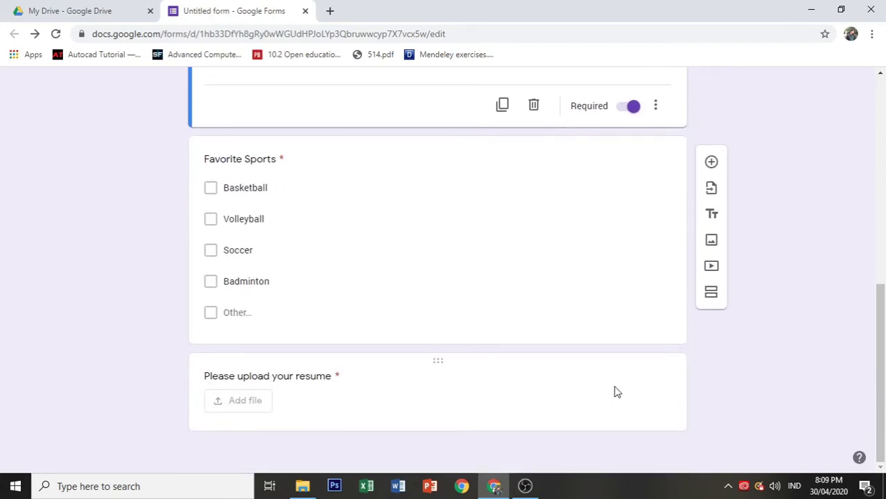
pyautogui.click(617, 392)
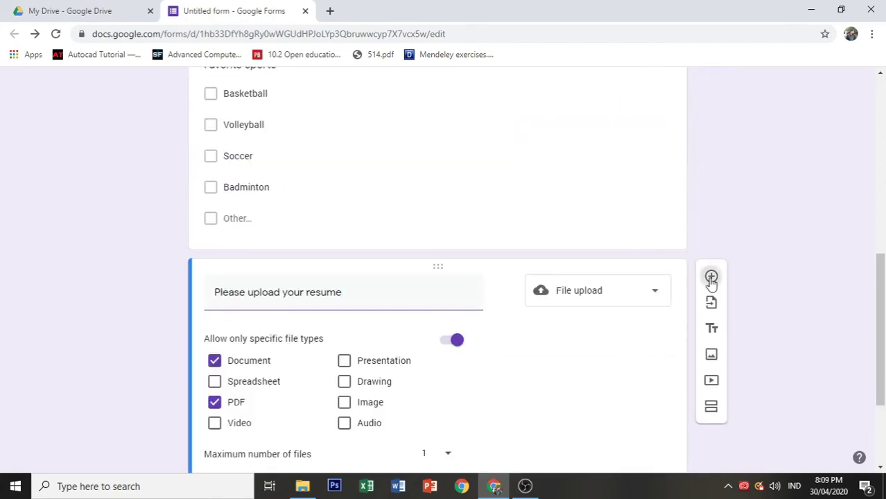
# Step: Add a question below the resume upload and make it a Linear scale question
pyautogui.click(710, 277)
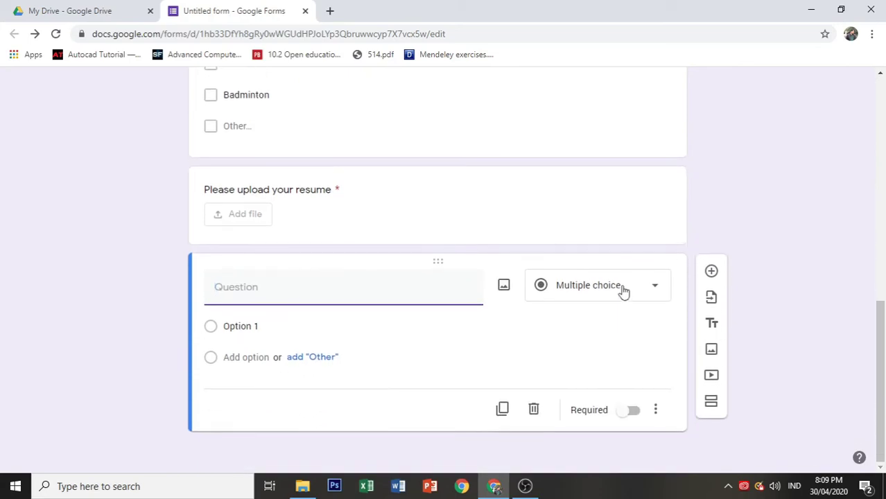
pyautogui.click(622, 291)
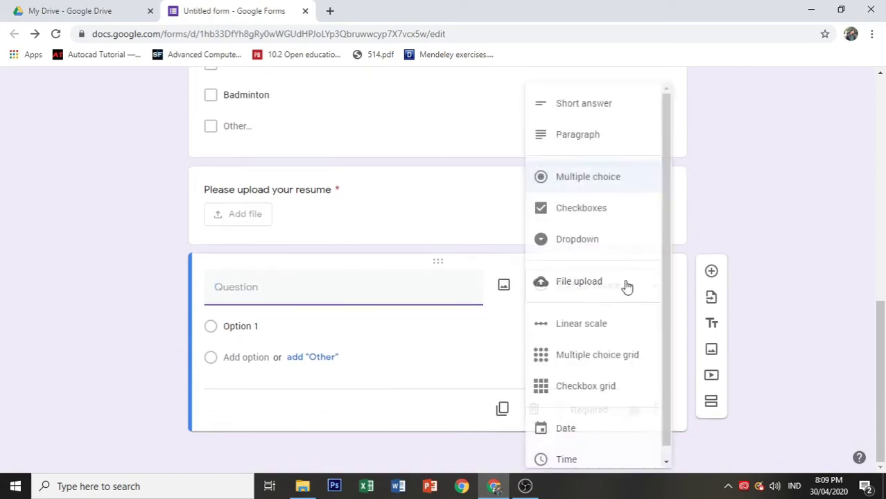
pyautogui.click(612, 324)
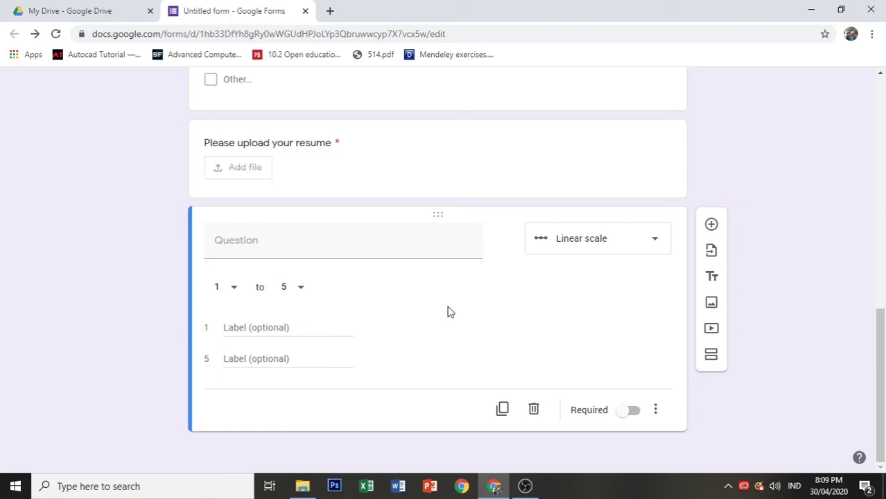
# Step: Title the scale question 'Readiness of learners in using online platforms', keeping the 1–5 range
pyautogui.click(288, 249)
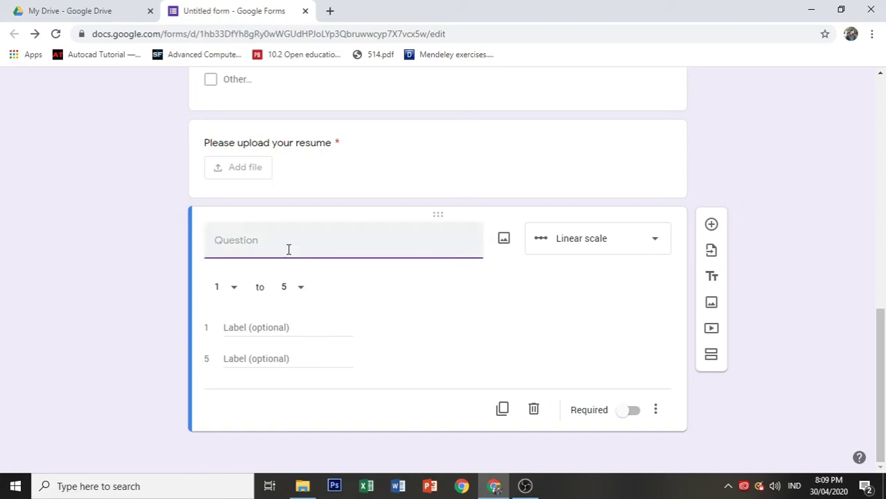
pyautogui.write('Readiness')
pyautogui.write(' o')
pyautogui.write('f learning')
pyautogui.press('BackSpace')
pyautogui.press('BackSpace')
pyautogui.press('BackSpace')
pyautogui.press('BackSpace')
pyautogui.write('ners in ')
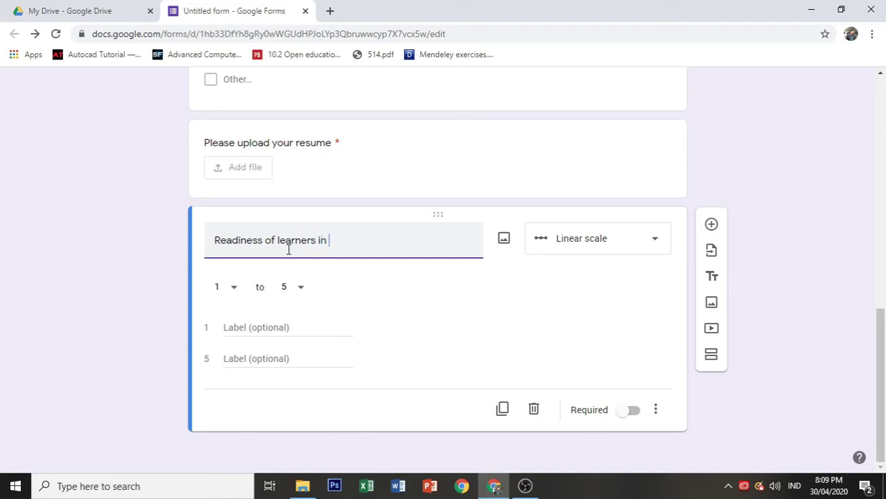
pyautogui.write('using online platforms')
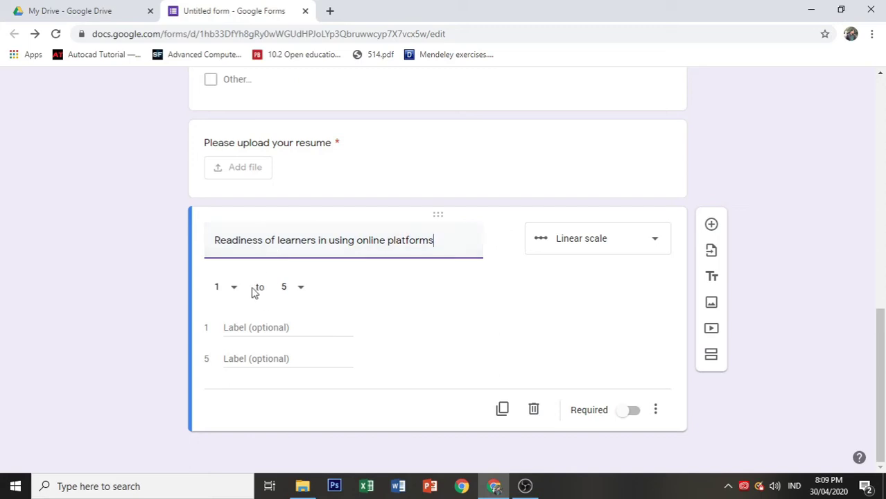
pyautogui.click(301, 288)
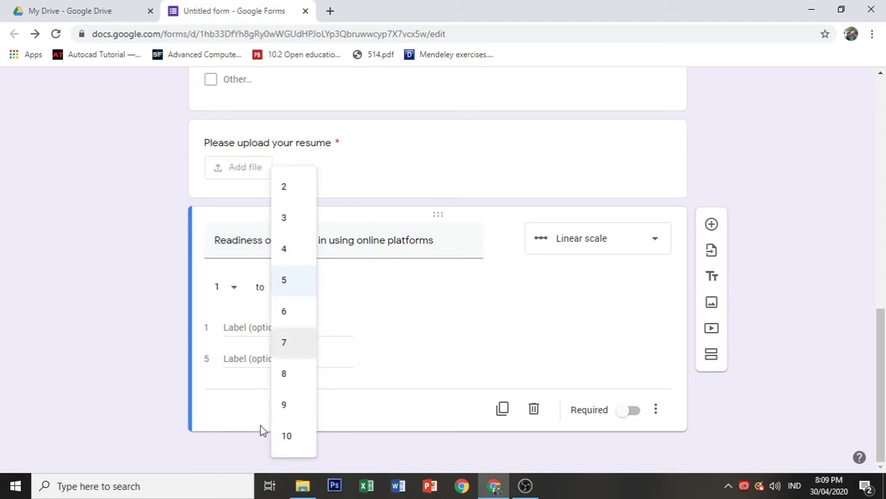
pyautogui.click(403, 348)
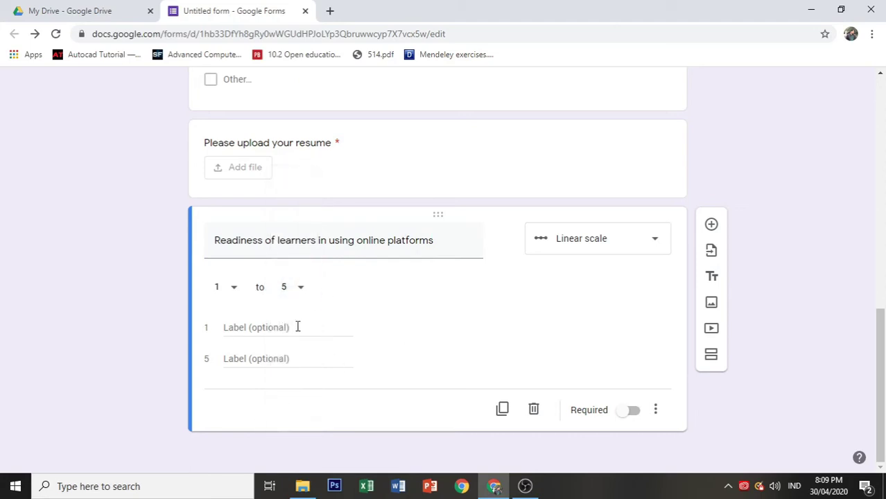
# Step: Label the scale ends 'Not Ready' and 'Much Ready', make it required, and add another question
pyautogui.click(256, 324)
pyautogui.write('Not Ready')
pyautogui.click(255, 357)
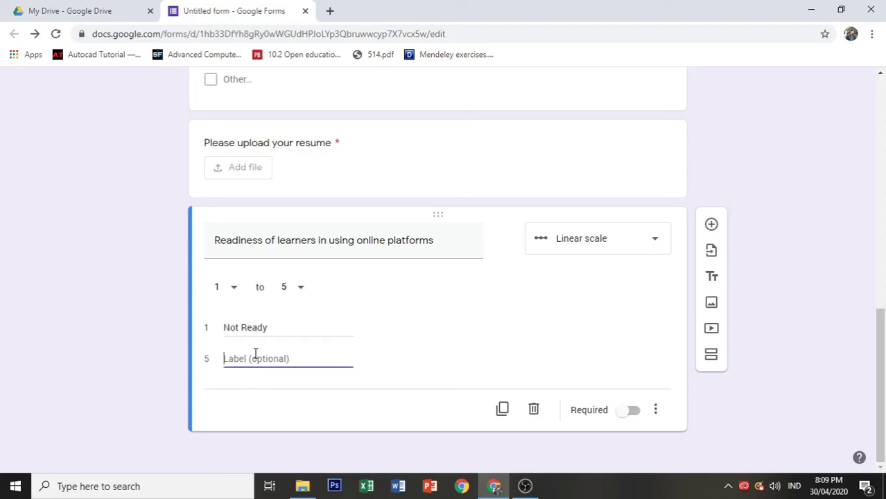
pyautogui.write('Much Ready')
pyautogui.click(633, 411)
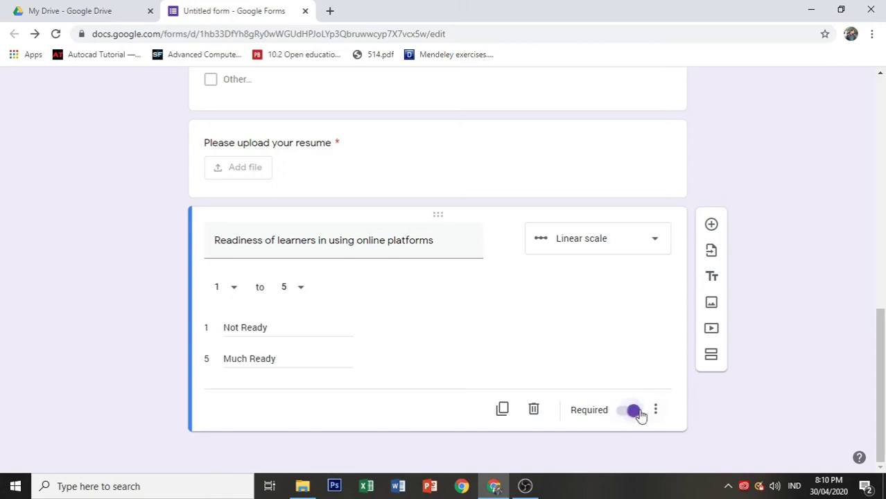
pyautogui.click(711, 225)
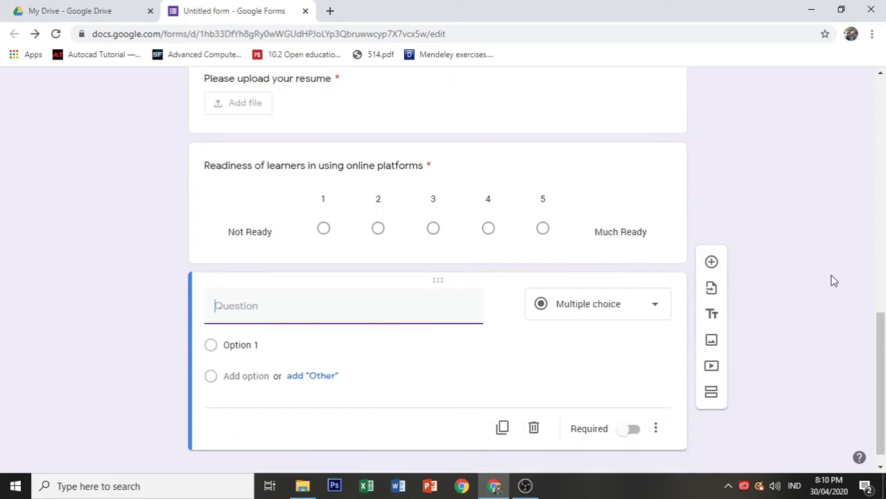
# Step: Delete the new blank question after switching it to a Multiple choice grid
pyautogui.click(619, 294)
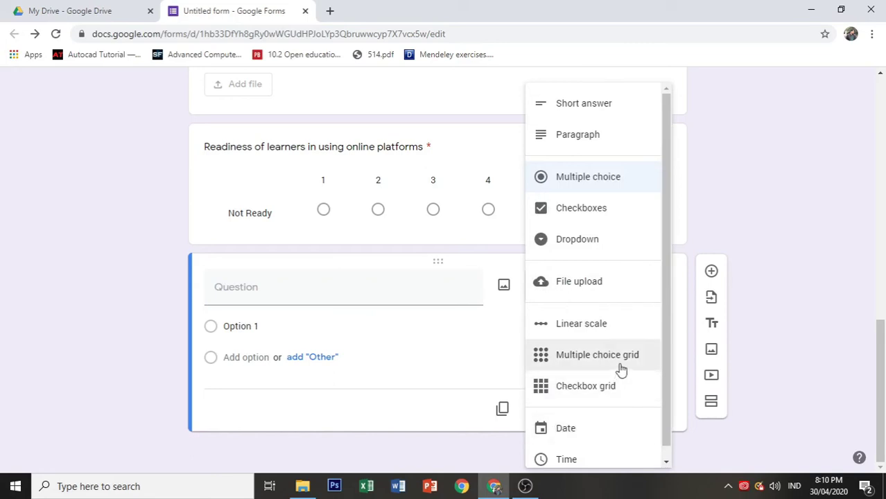
pyautogui.click(621, 369)
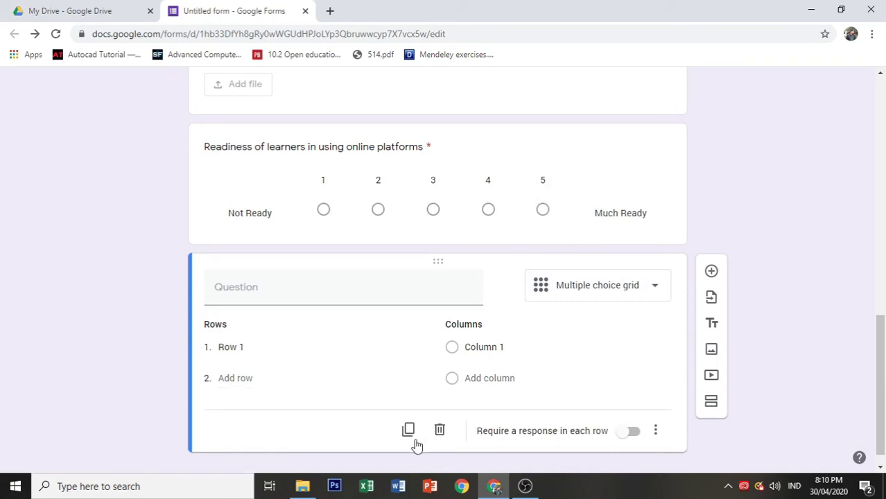
pyautogui.click(262, 285)
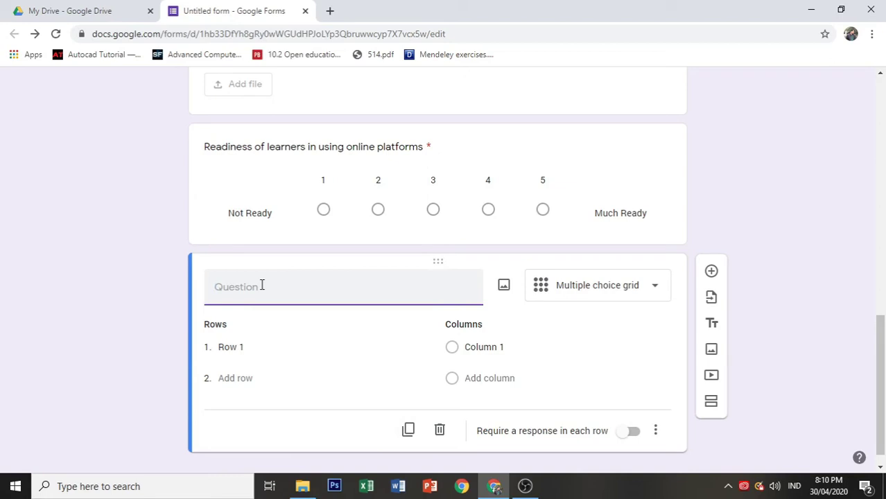
pyautogui.click(439, 430)
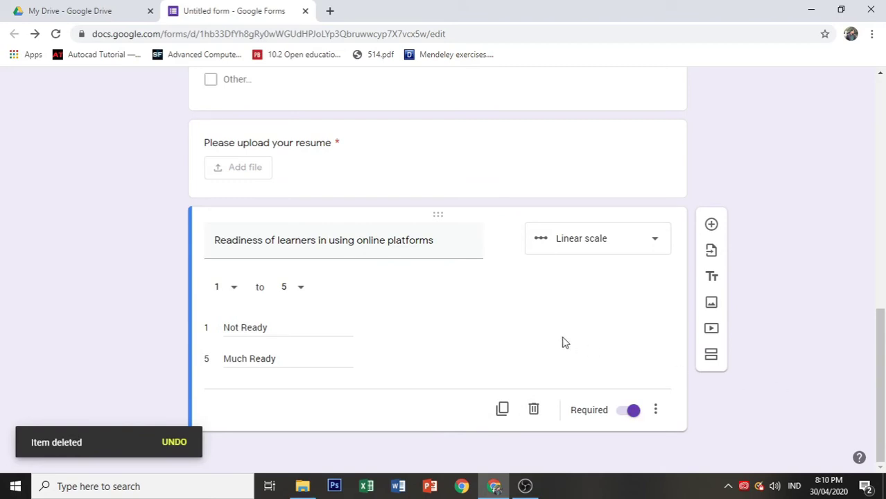
pyautogui.scroll(9, 563, 339)
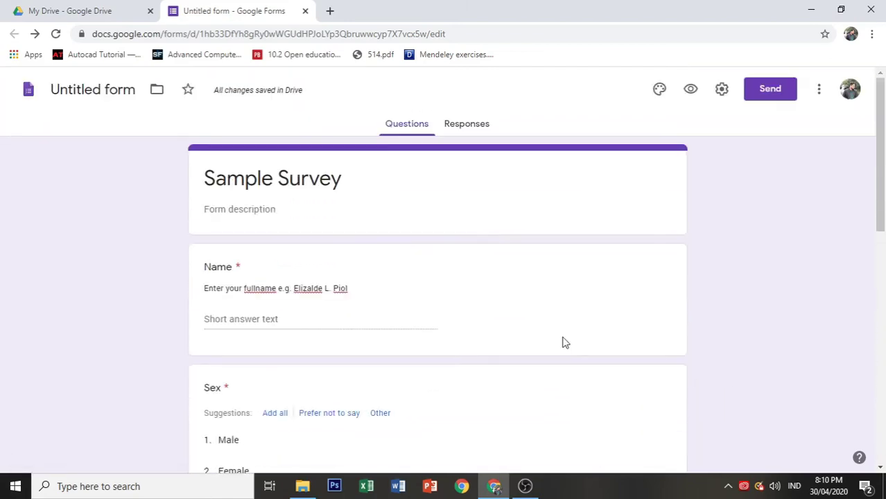
pyautogui.scroll(-5, 563, 337)
pyautogui.scroll(-4, 563, 337)
pyautogui.scroll(9, 563, 340)
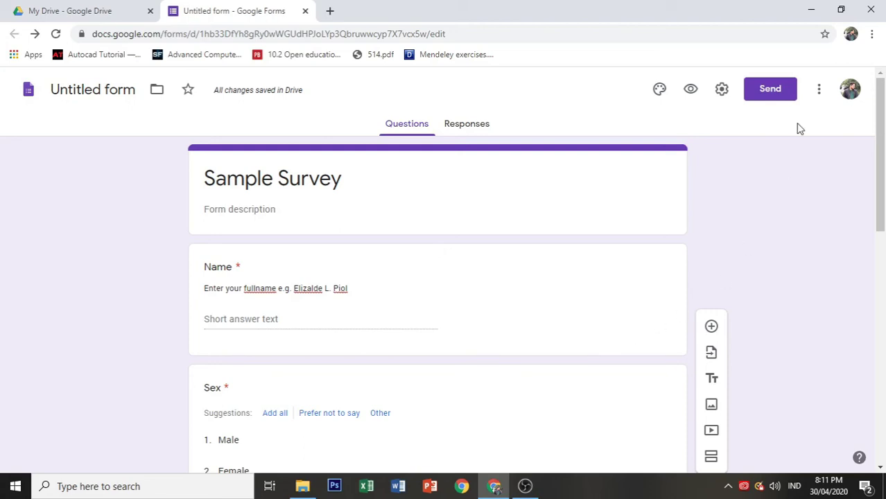
# Step: In form settings, turn on Collect email addresses, untick the Department of Education restriction, and save
pyautogui.click(722, 90)
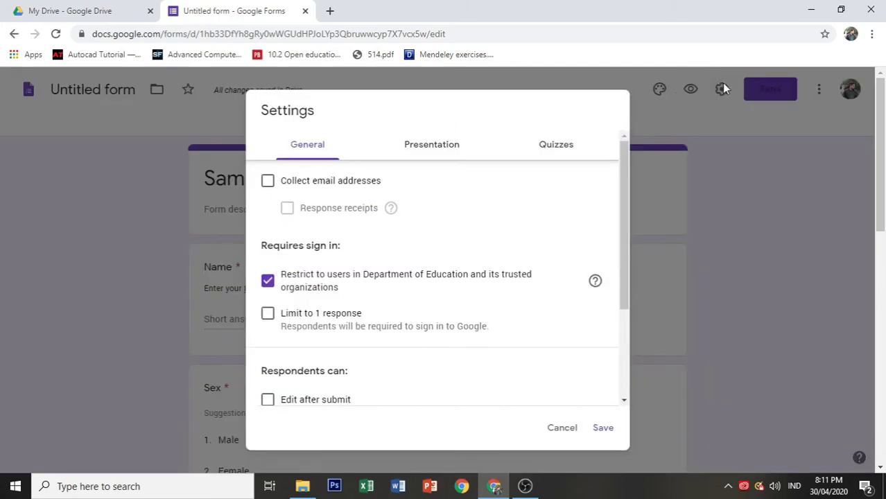
pyautogui.click(268, 181)
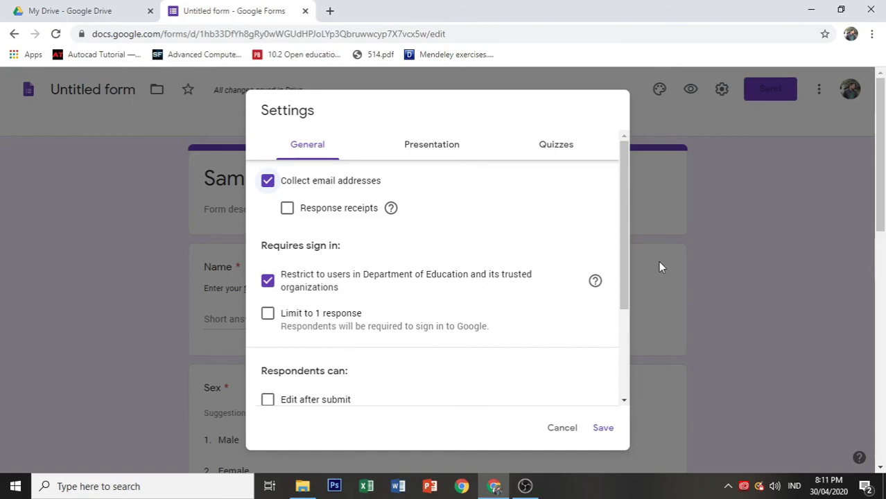
pyautogui.click(268, 282)
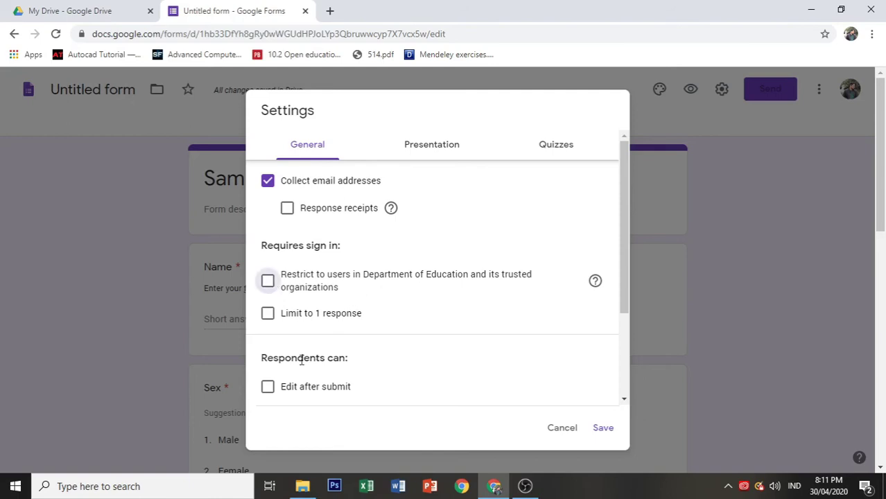
pyautogui.click(598, 434)
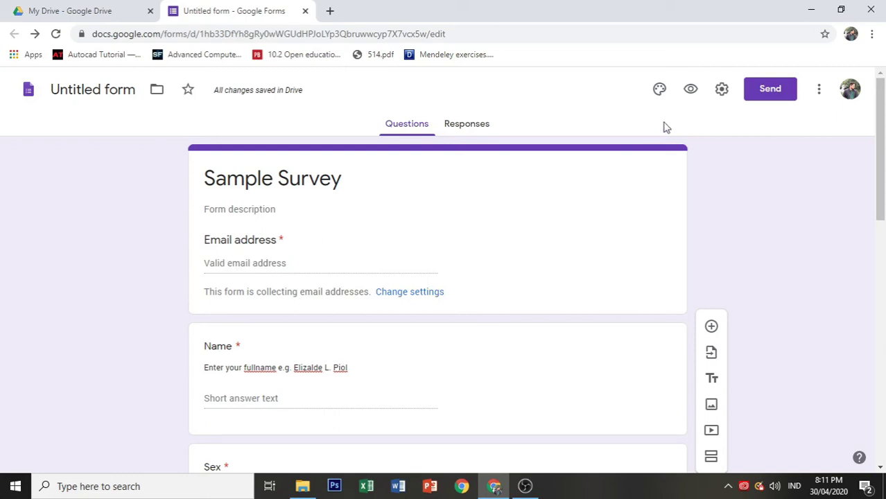
pyautogui.click(692, 93)
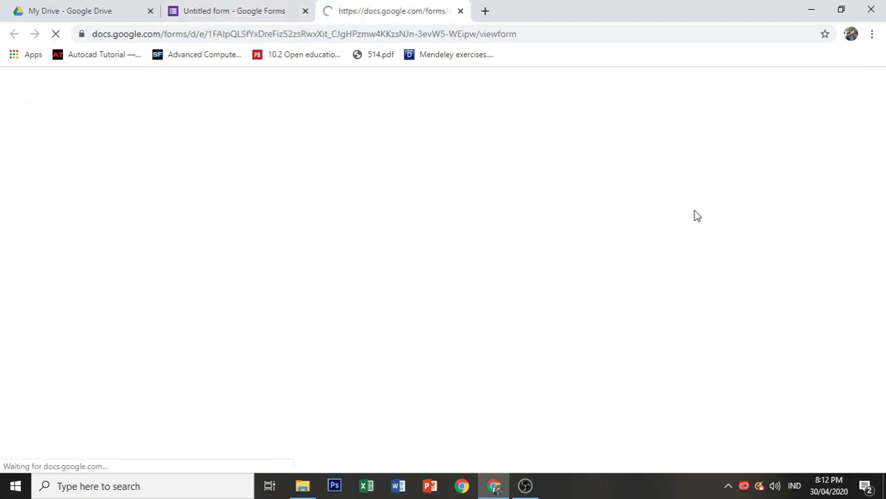
pyautogui.scroll(-5, 385, 190)
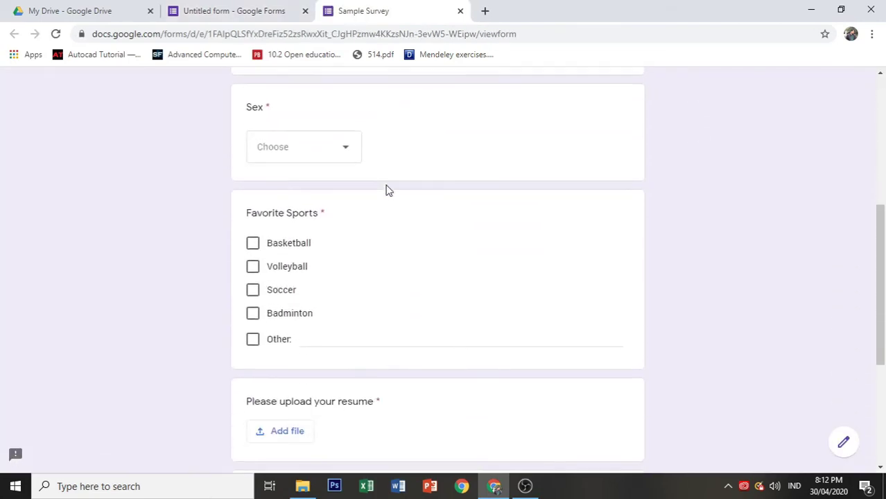
pyautogui.scroll(-2, 387, 191)
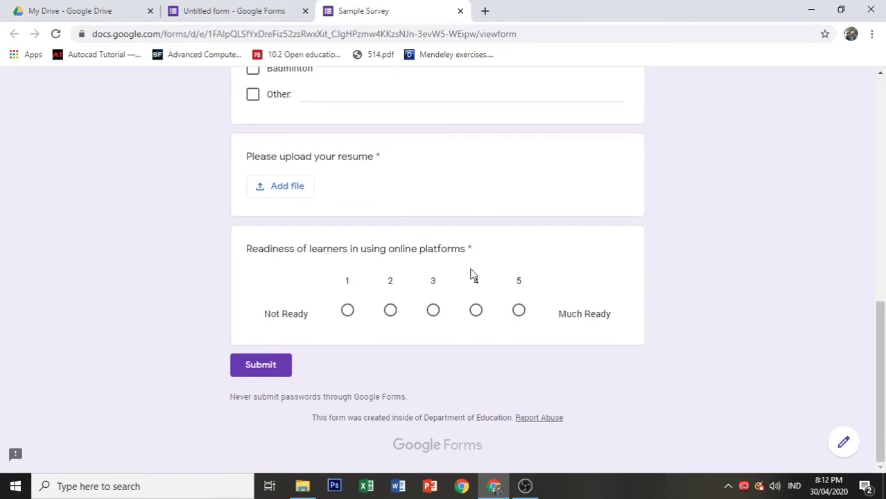
pyautogui.scroll(8, 471, 273)
pyautogui.scroll(-10, 472, 270)
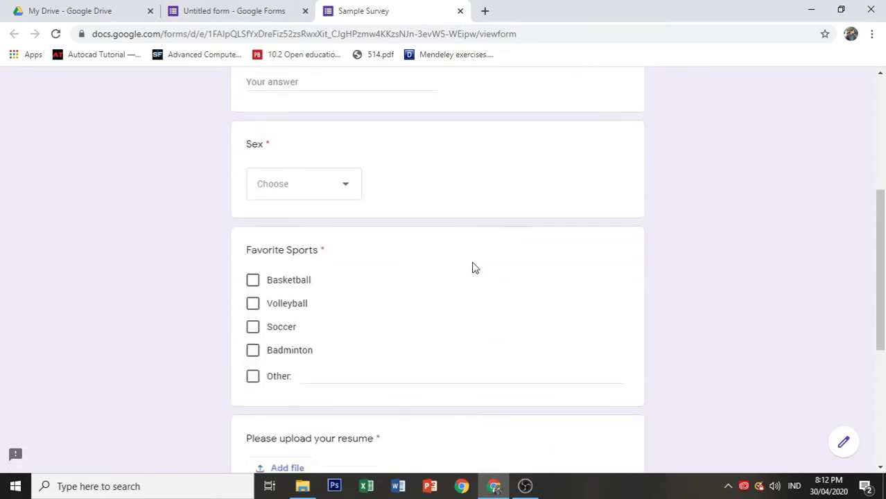
pyautogui.scroll(1, 473, 266)
pyautogui.scroll(-1, 474, 268)
pyautogui.scroll(8, 472, 267)
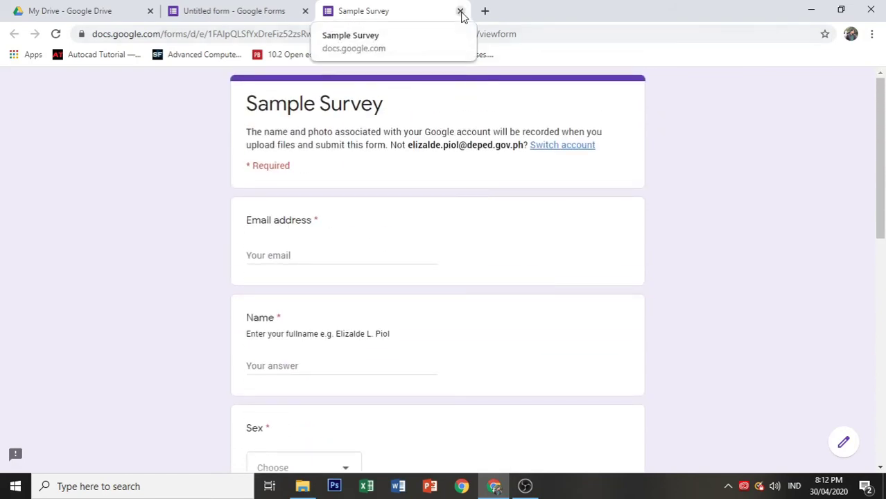
pyautogui.click(460, 12)
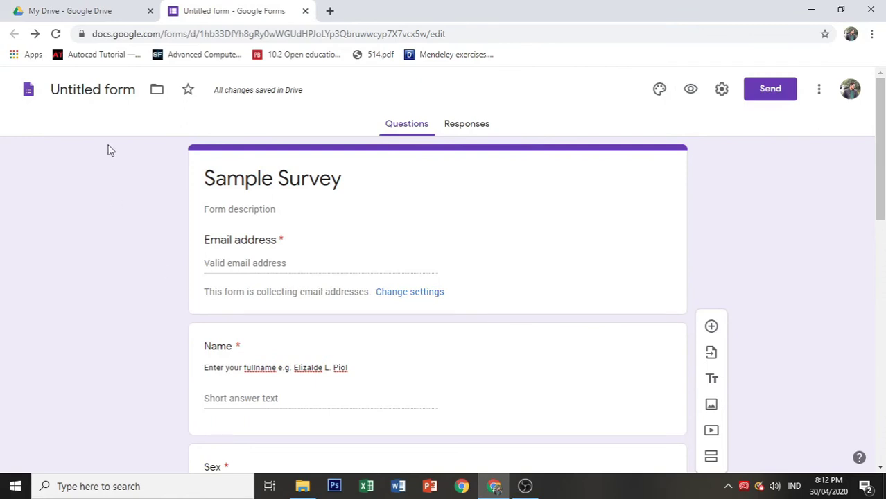
# Step: Set the form's document title to 'Sample Survey'
pyautogui.click(122, 91)
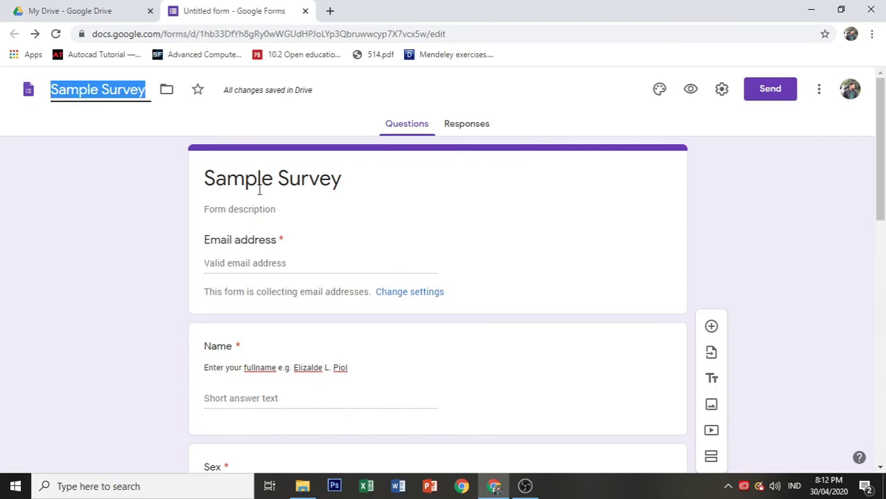
pyautogui.click(78, 90)
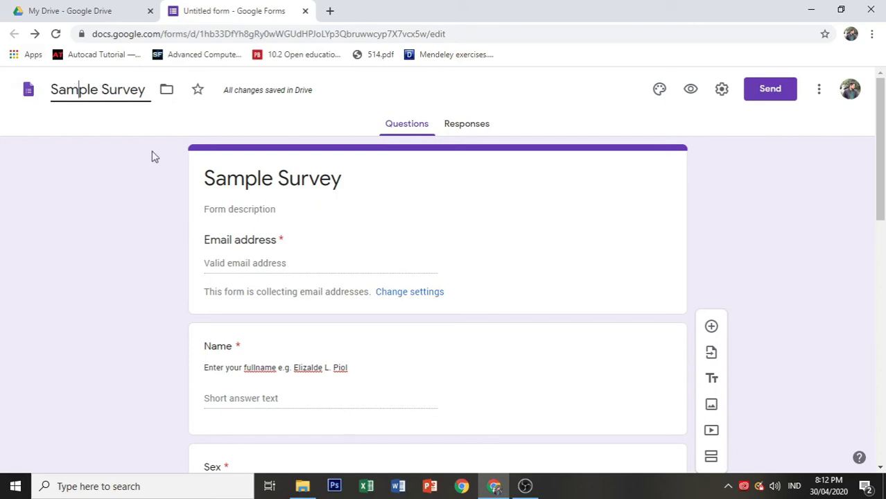
pyautogui.click(85, 181)
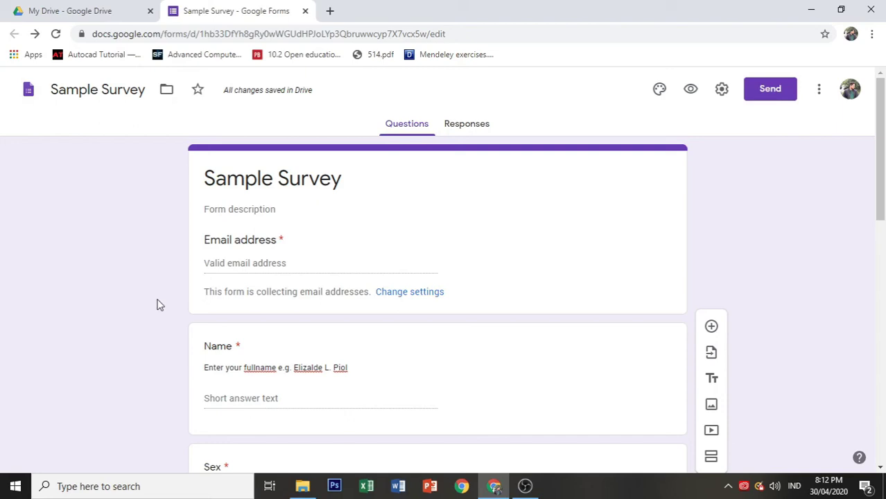
# Step: Copy the form's shortened link from the Send form Link tab, then close the dialog
pyautogui.click(767, 88)
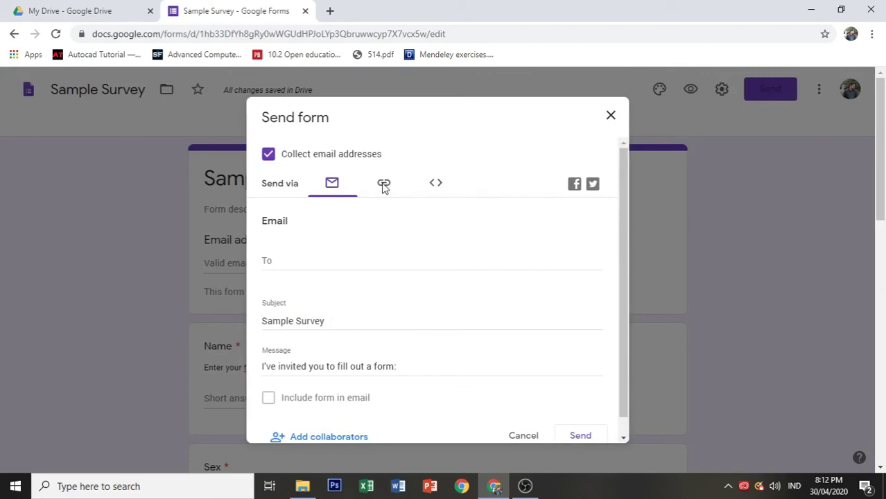
pyautogui.click(330, 259)
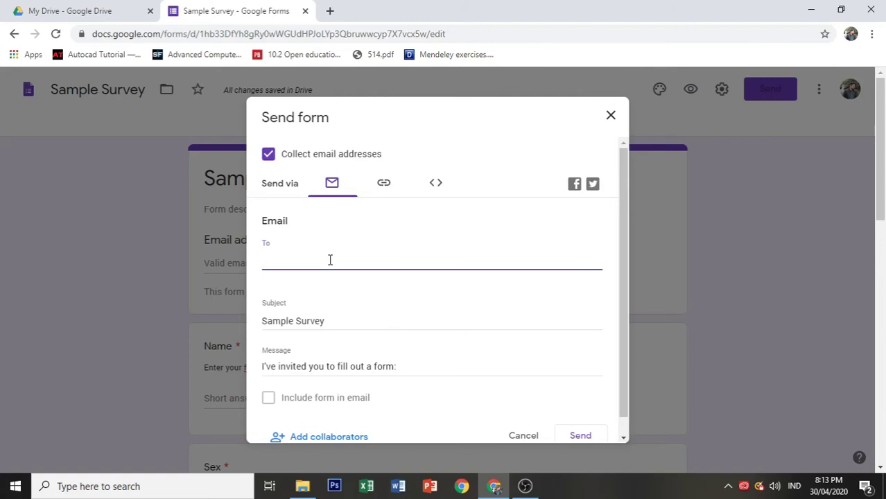
pyautogui.click(383, 185)
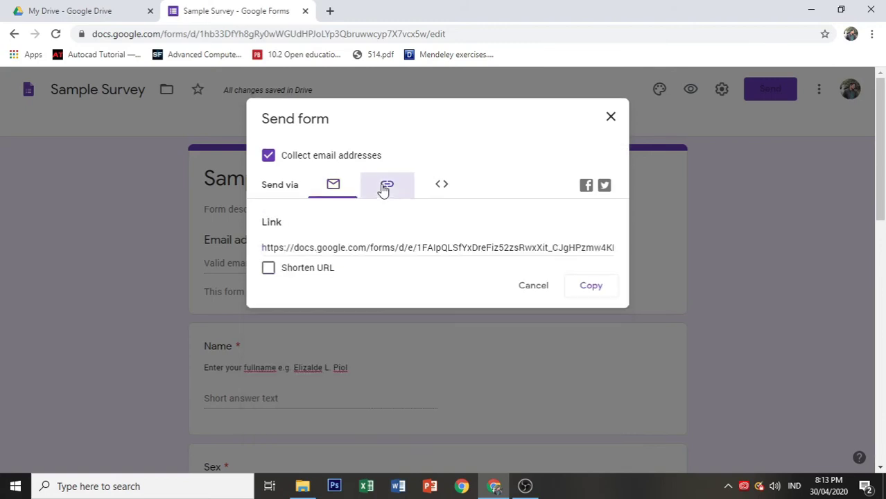
pyautogui.click(319, 245)
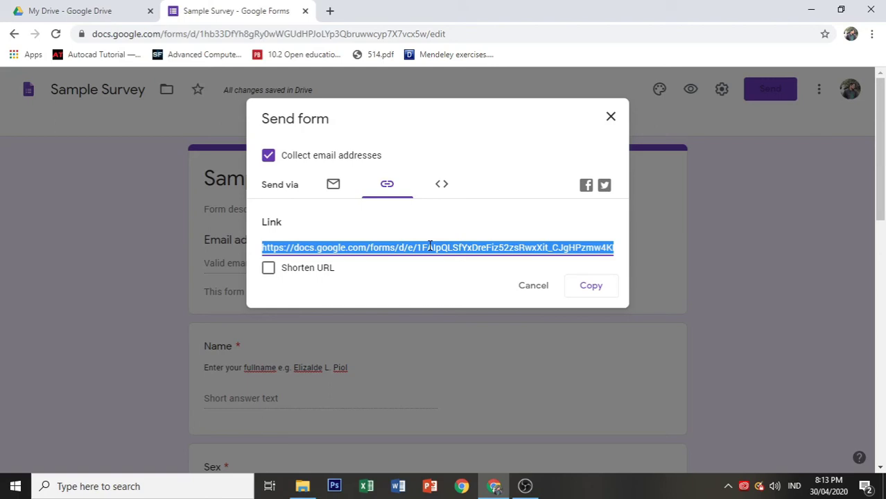
pyautogui.click(268, 271)
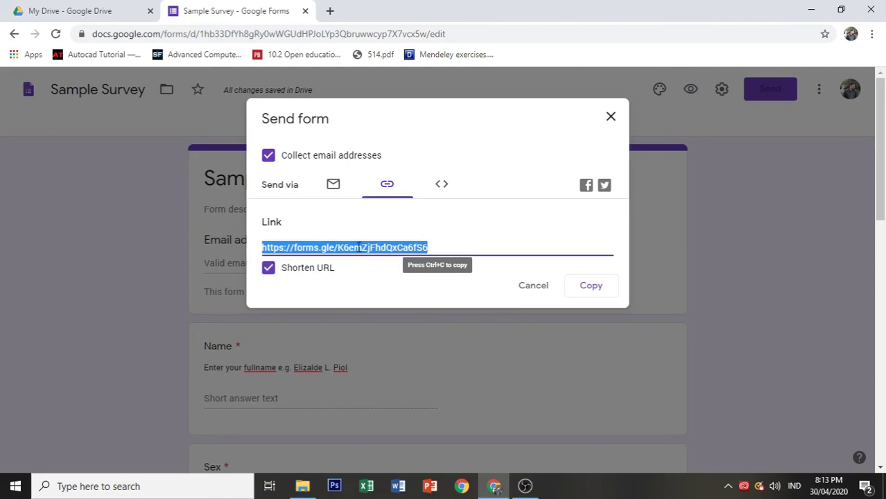
pyautogui.click(584, 289)
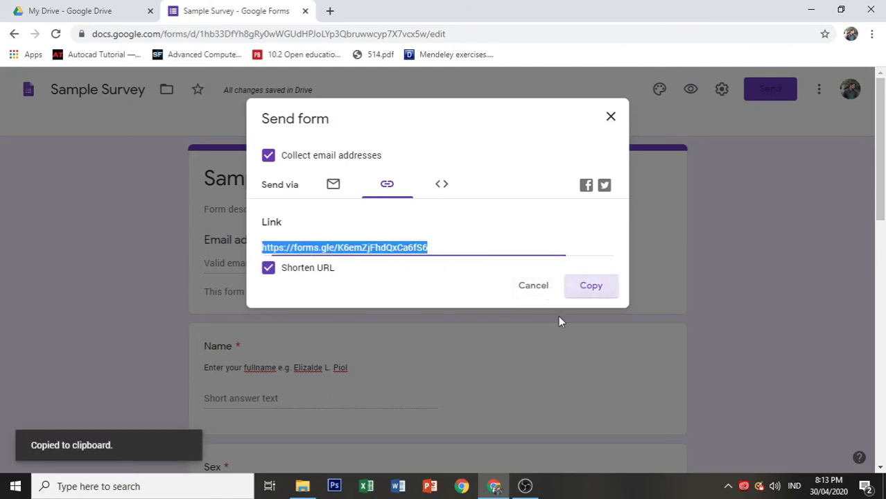
pyautogui.click(610, 117)
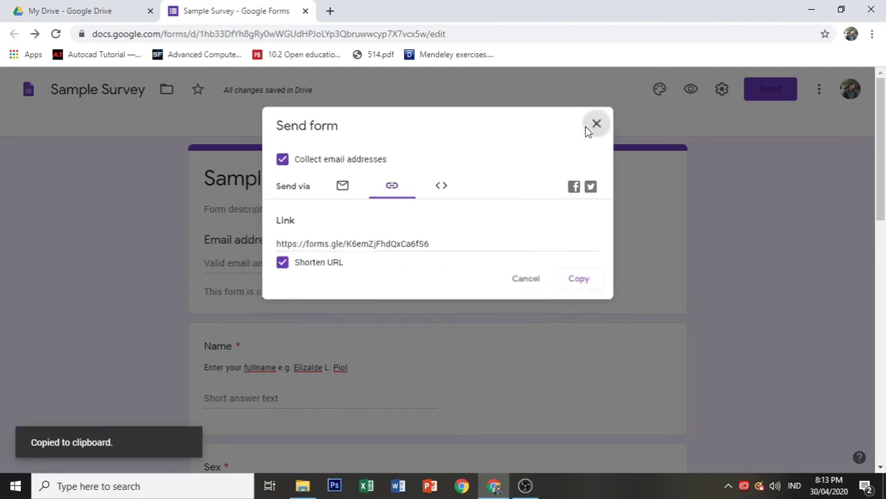
# Step: Open the copied form link in a new tab and fill in the email and respondent's name
pyautogui.click(330, 10)
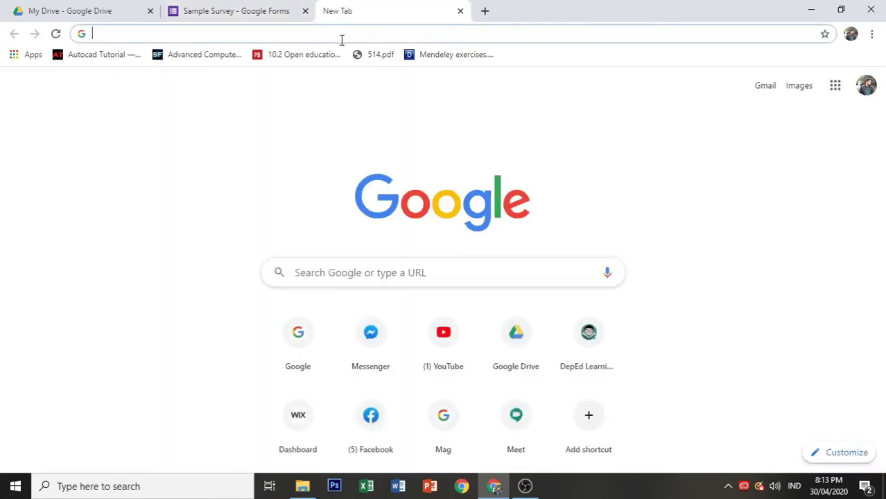
pyautogui.hotkey('ctrl', 'v')
pyautogui.press('Return')
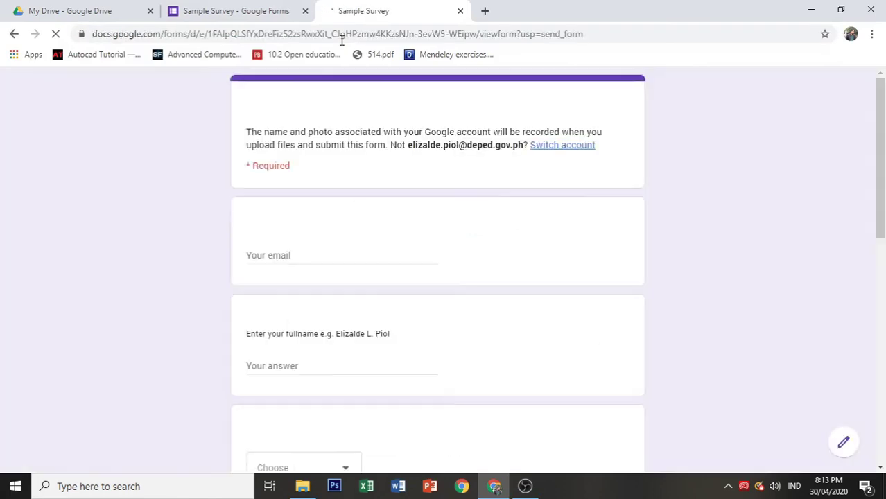
pyautogui.scroll(-8, 313, 200)
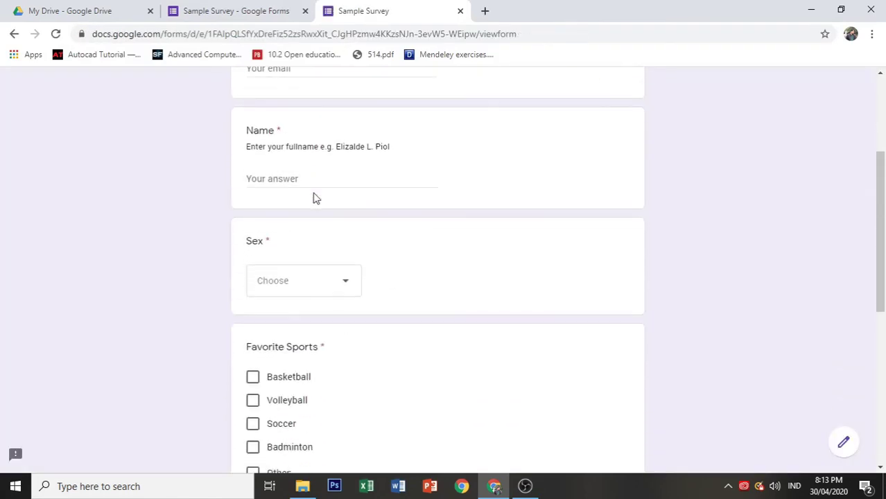
pyautogui.scroll(10, 319, 226)
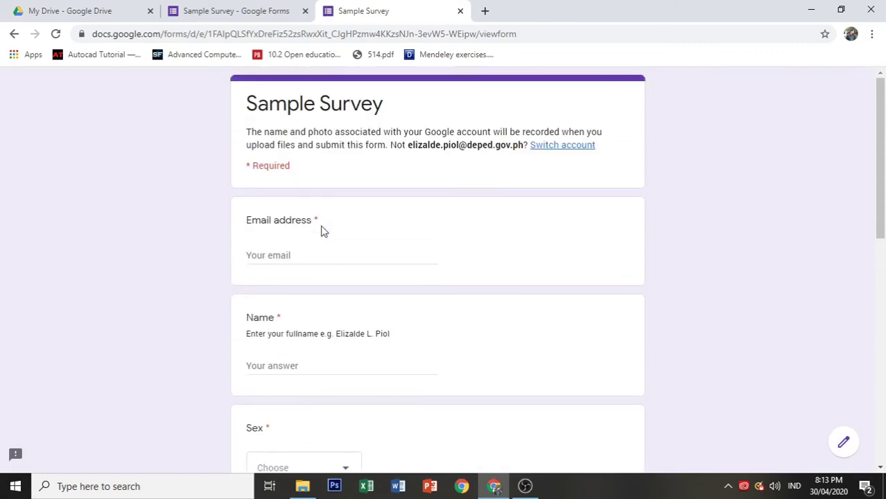
pyautogui.click(287, 253)
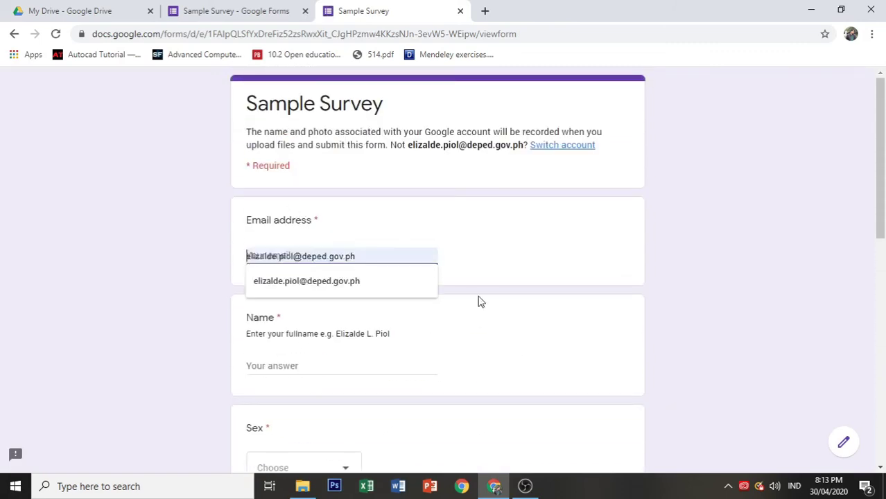
pyautogui.click(350, 281)
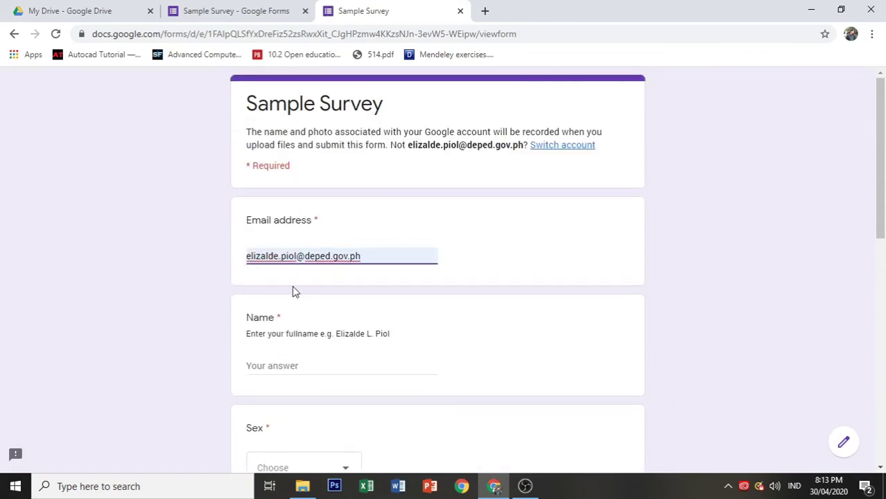
pyautogui.click(284, 362)
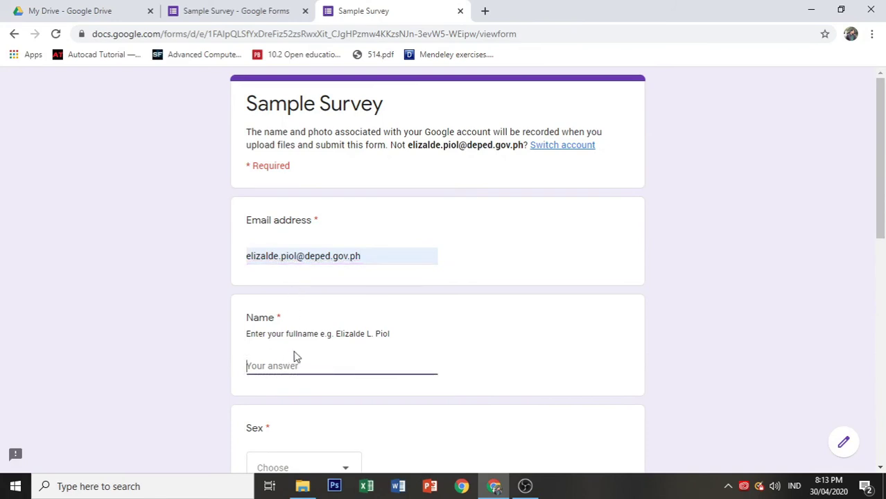
# Step: Answer Male for Sex and tick Basketball, Volleyball and Badminton as favorite sports
pyautogui.scroll(-2, 286, 359)
pyautogui.click(302, 348)
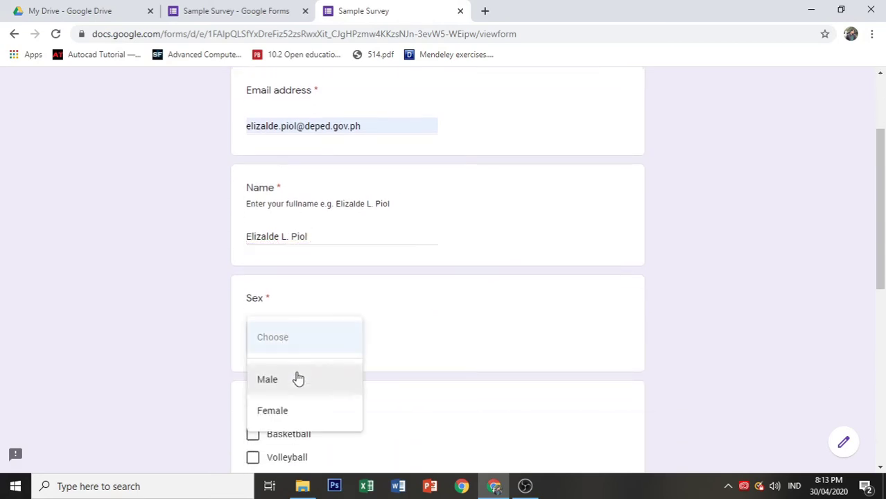
pyautogui.click(298, 378)
pyautogui.scroll(-3, 300, 380)
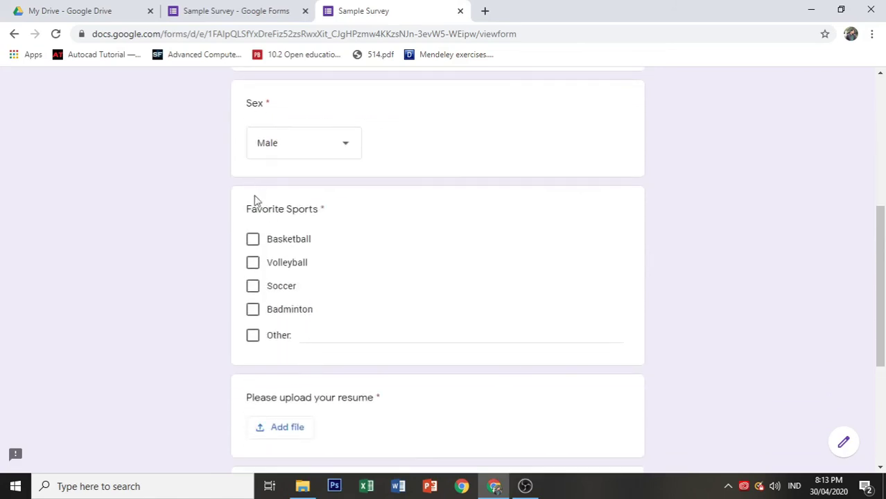
pyautogui.click(252, 239)
pyautogui.click(252, 262)
pyautogui.click(252, 309)
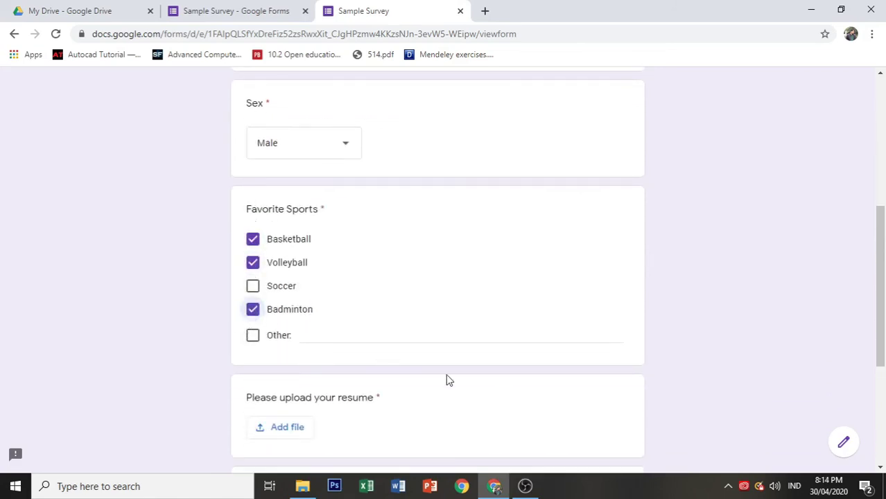
# Step: Upload TEMPLATE.docx from Downloads > ISO DOCS as the resume file
pyautogui.scroll(-3, 362, 362)
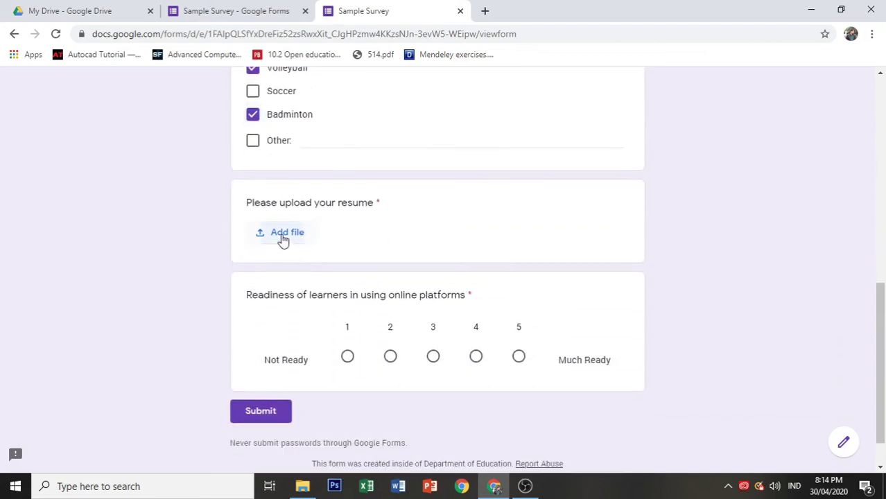
pyautogui.click(283, 240)
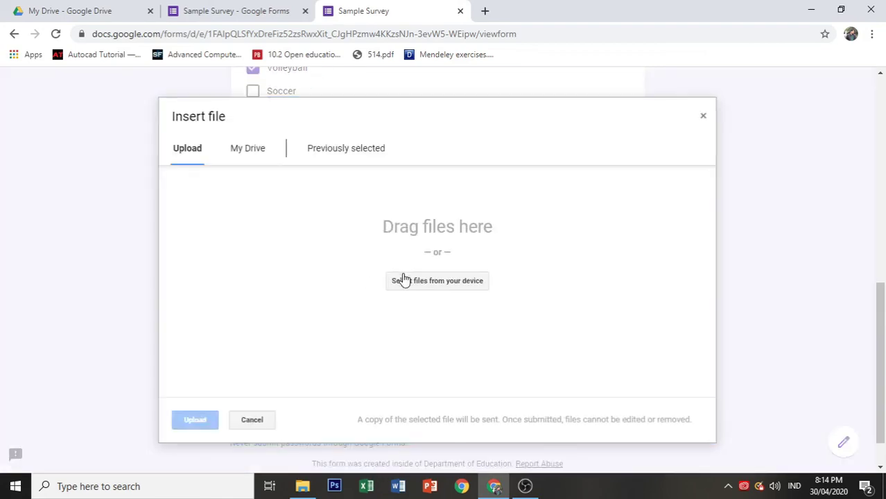
pyautogui.click(403, 284)
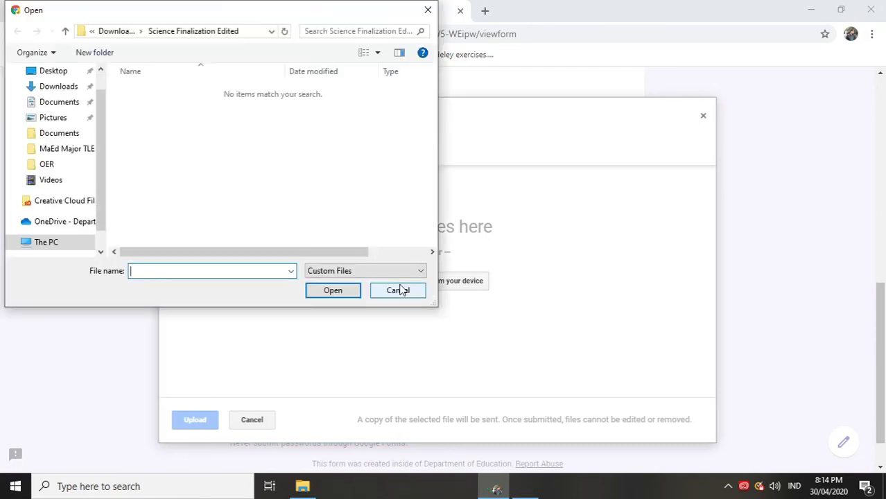
pyautogui.scroll(-3, 61, 84)
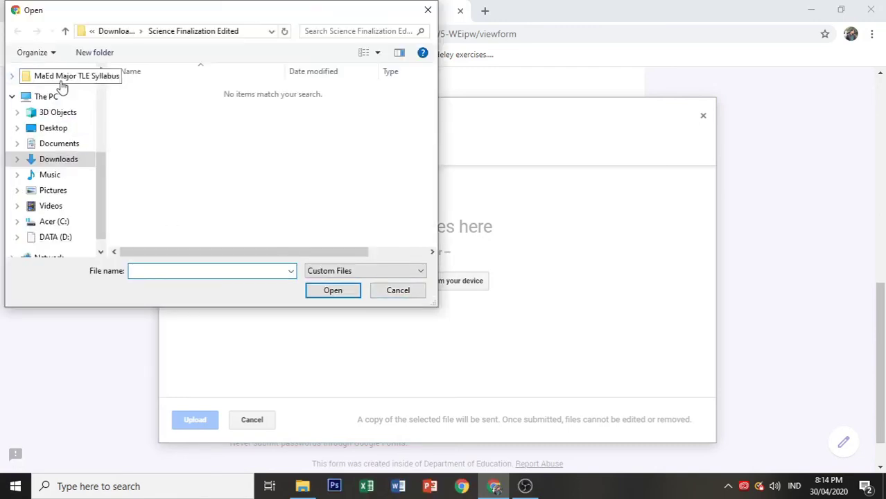
pyautogui.click(61, 159)
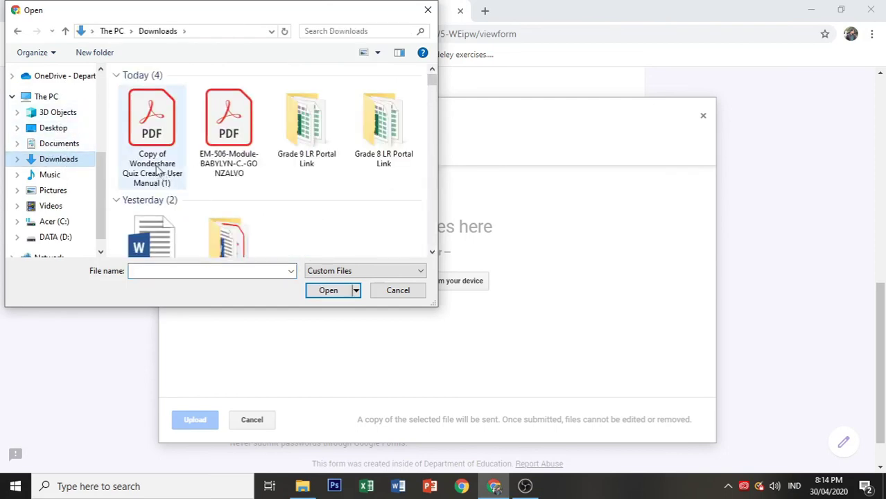
pyautogui.scroll(-5, 158, 170)
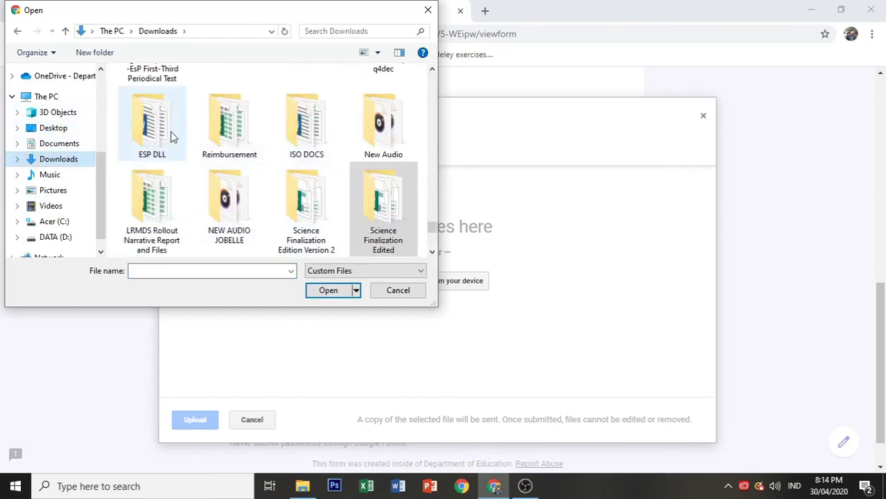
pyautogui.doubleClick(307, 124)
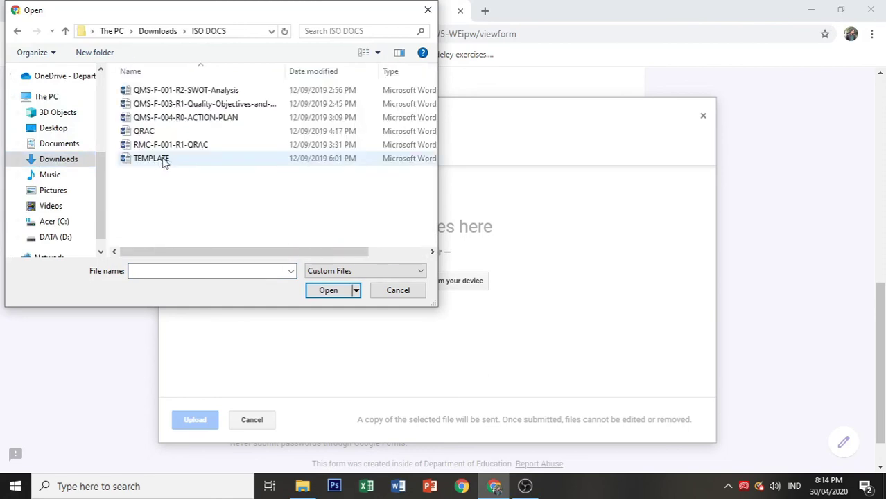
pyautogui.click(156, 159)
pyautogui.click(343, 289)
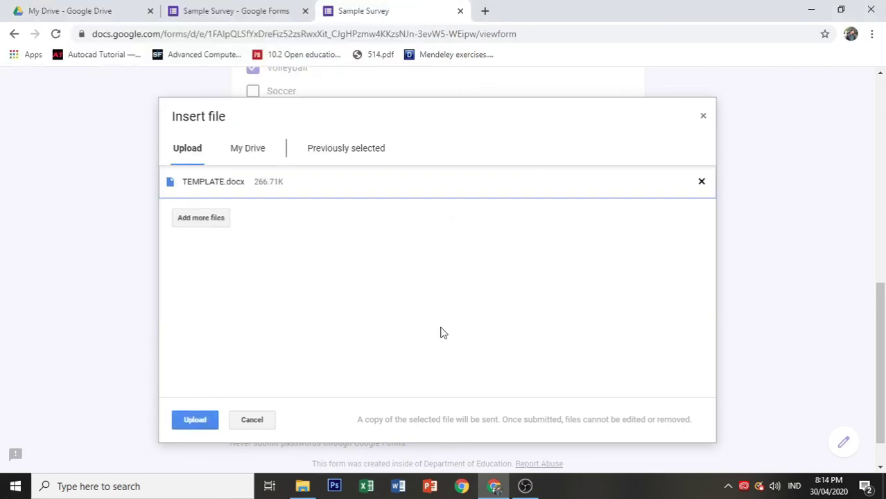
pyautogui.click(193, 420)
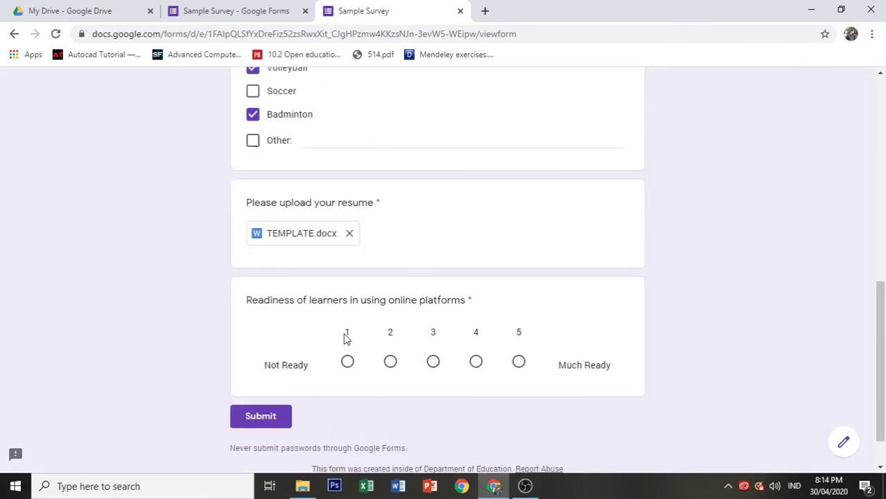
# Step: Submit the test response and close its tab to return to the form editor
pyautogui.scroll(-1, 470, 270)
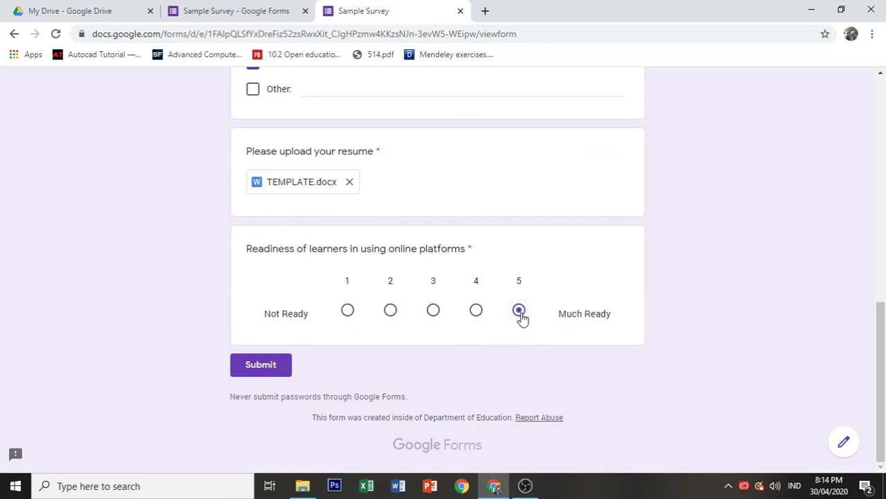
pyautogui.click(262, 366)
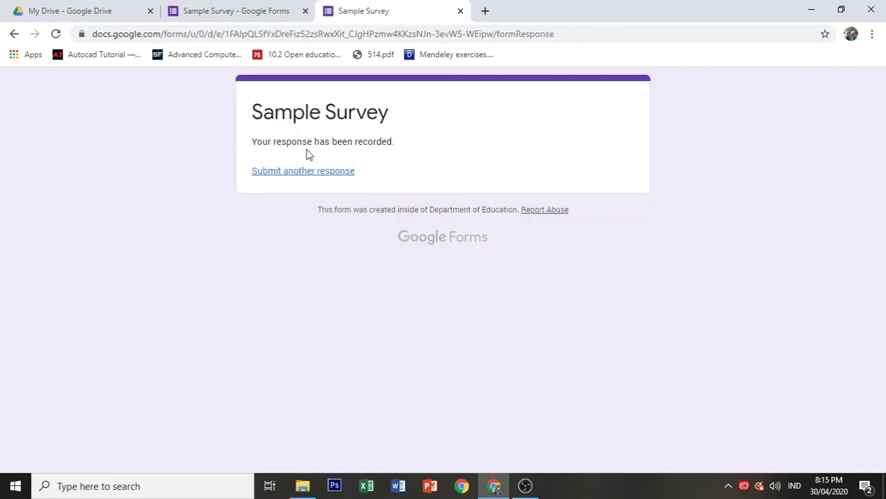
pyautogui.click(459, 11)
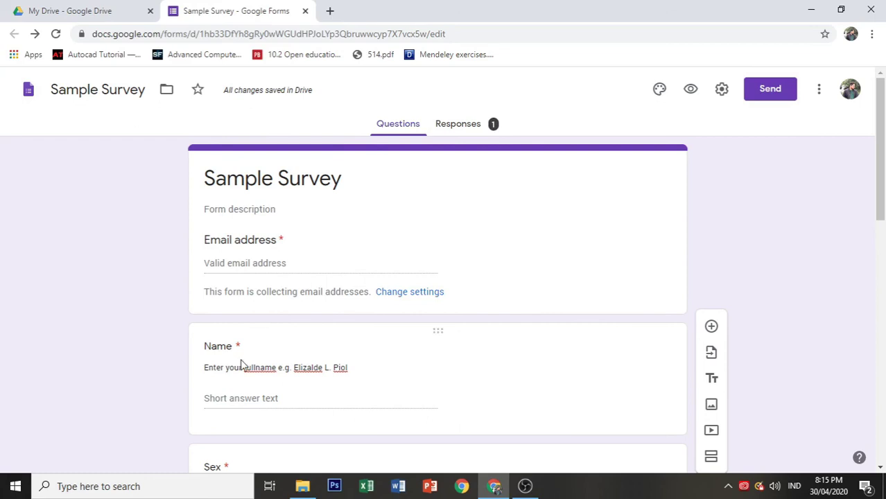
# Step: Open the Responses tab and scroll through the single response's summary charts
pyautogui.click(460, 125)
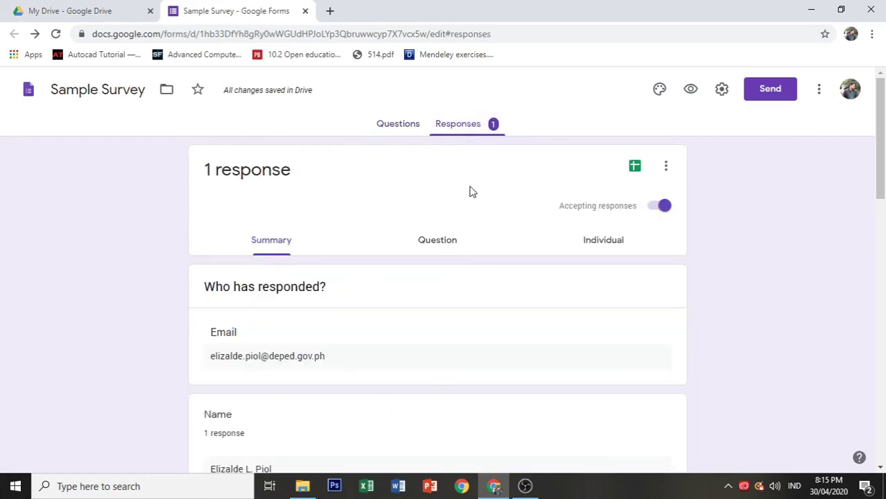
pyautogui.scroll(-5, 468, 191)
pyautogui.scroll(3, 469, 191)
pyautogui.scroll(-8, 469, 192)
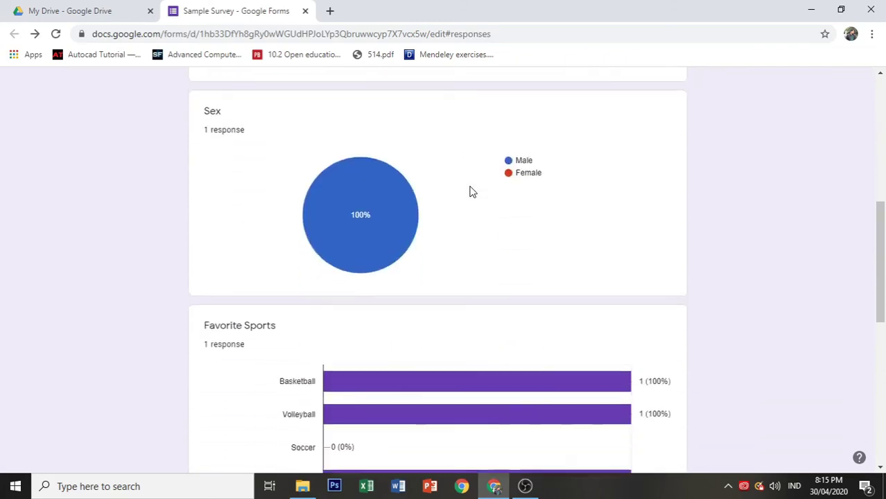
pyautogui.scroll(8, 469, 191)
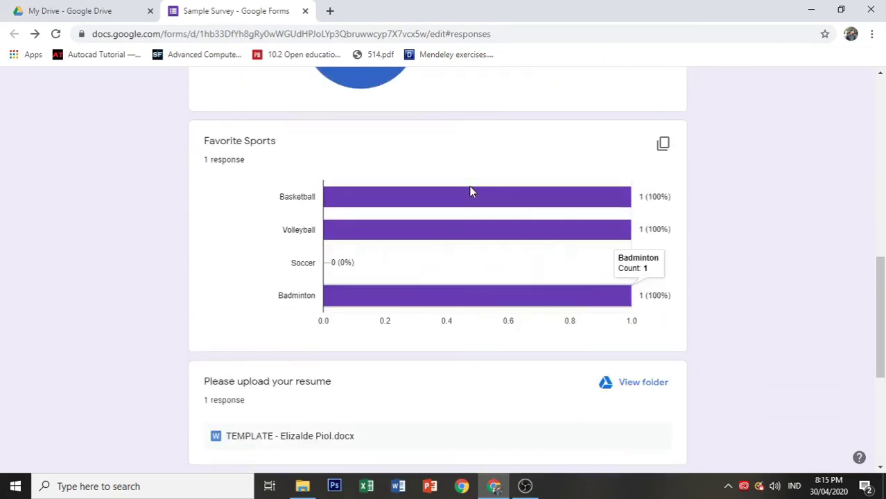
pyautogui.scroll(2, 470, 191)
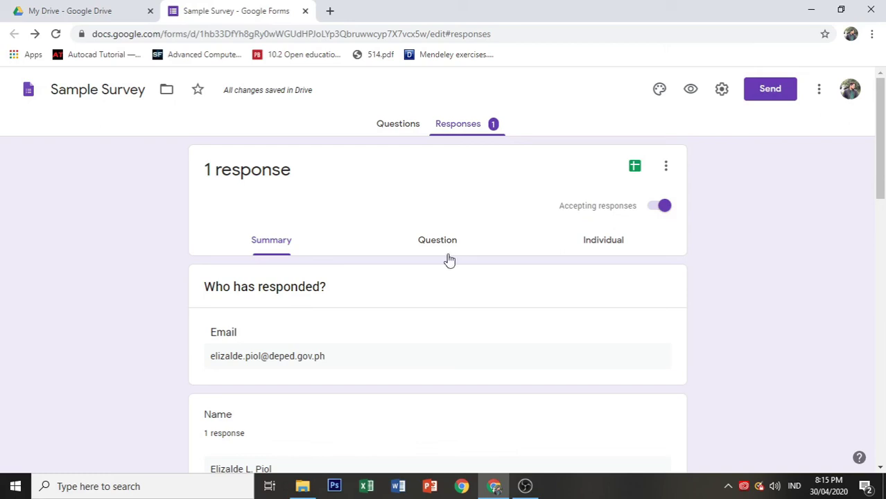
# Step: Create a new linked spreadsheet, keeping the default name 'Sample Survey (Responses)'
pyautogui.click(635, 167)
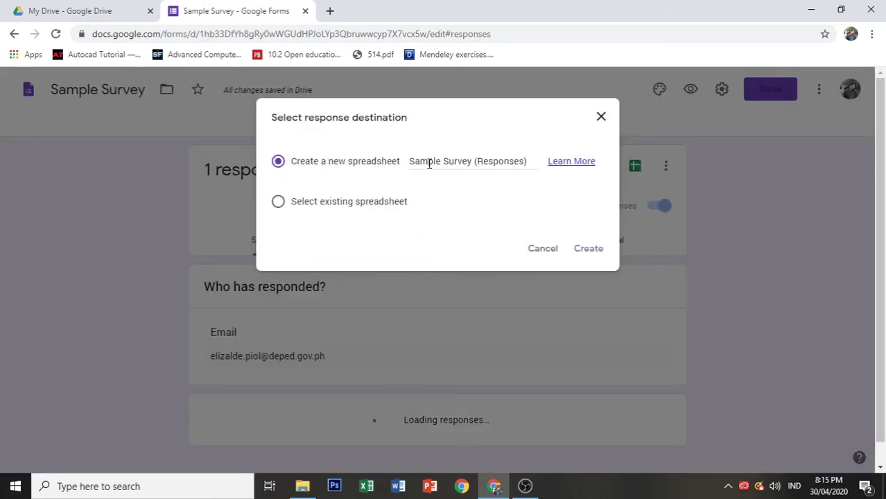
pyautogui.click(463, 160)
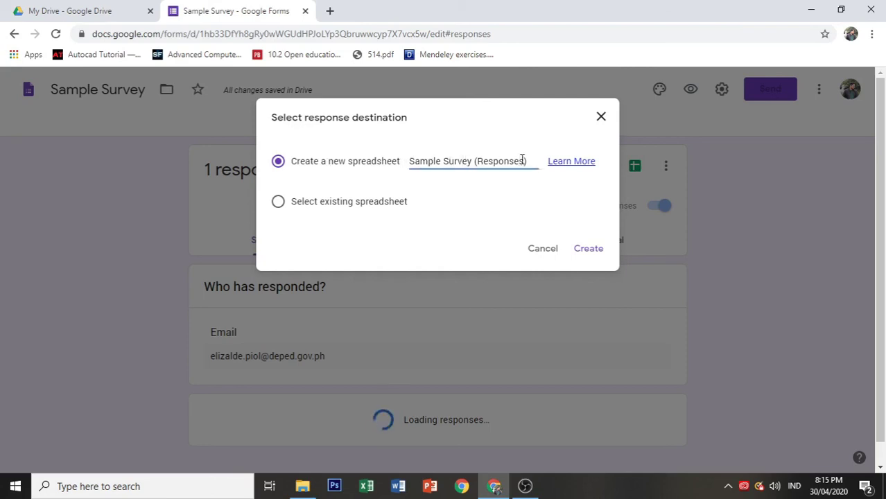
pyautogui.moveTo(529, 161); pyautogui.dragTo(394, 166)
pyautogui.click(456, 190)
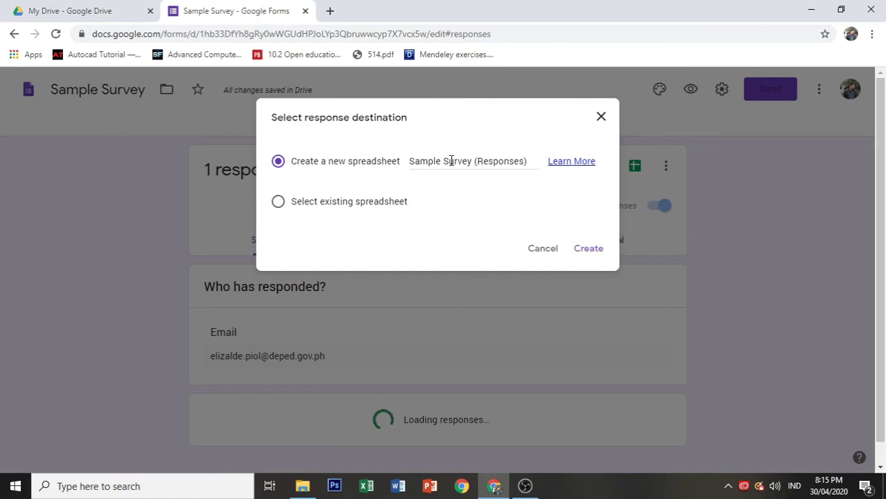
pyautogui.click(450, 161)
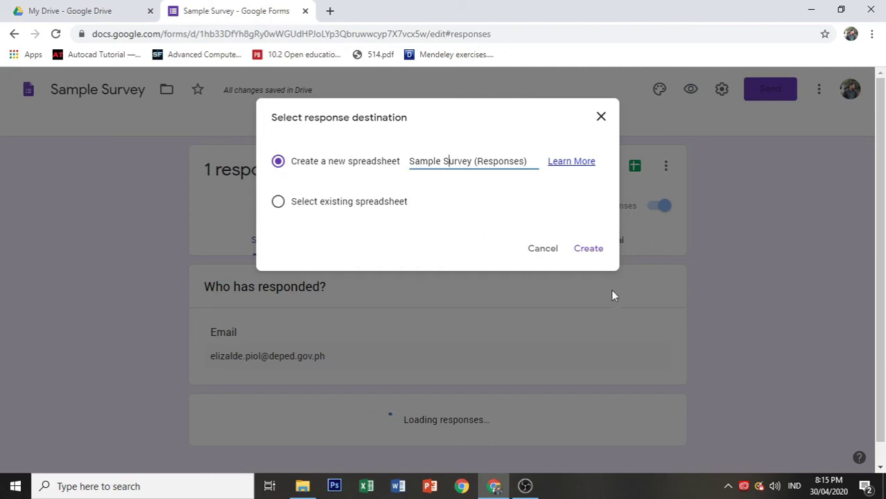
pyautogui.click(589, 251)
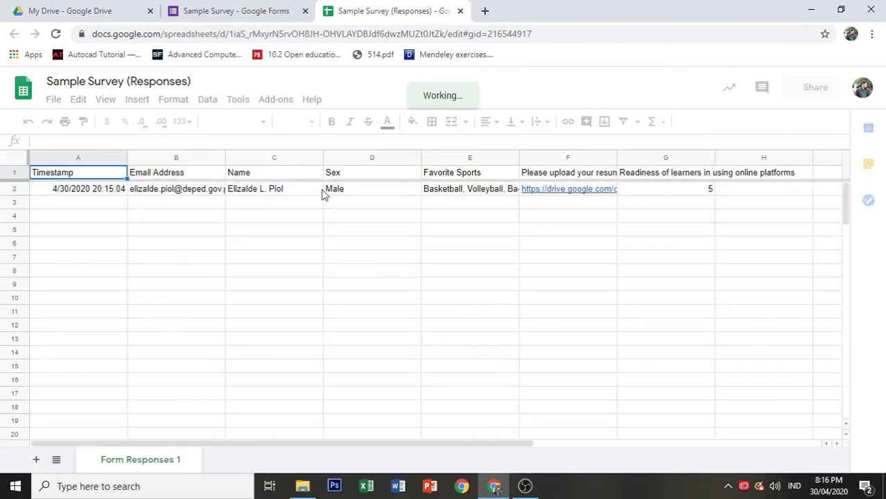
pyautogui.click(13, 189)
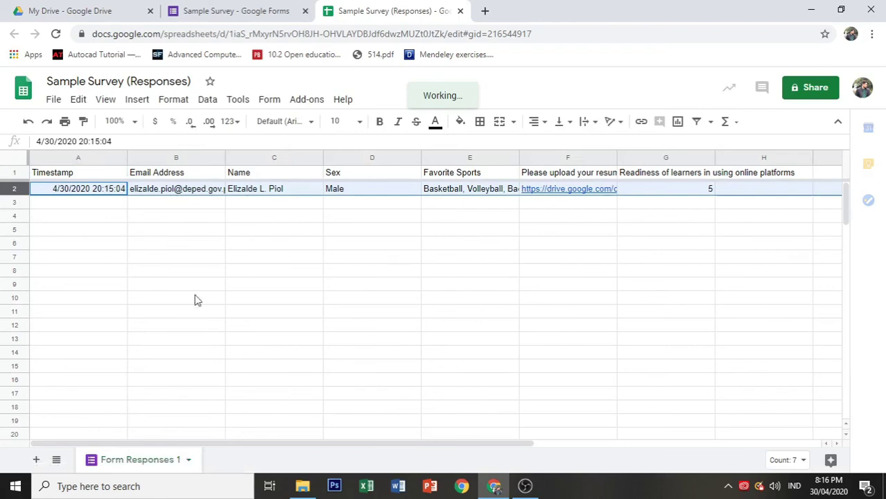
pyautogui.click(261, 245)
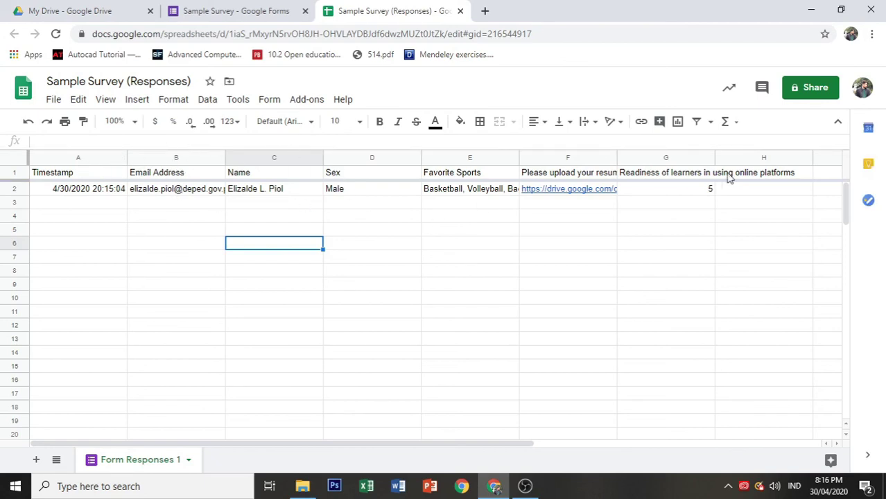
pyautogui.click(185, 156)
pyautogui.click(259, 158)
pyautogui.click(341, 158)
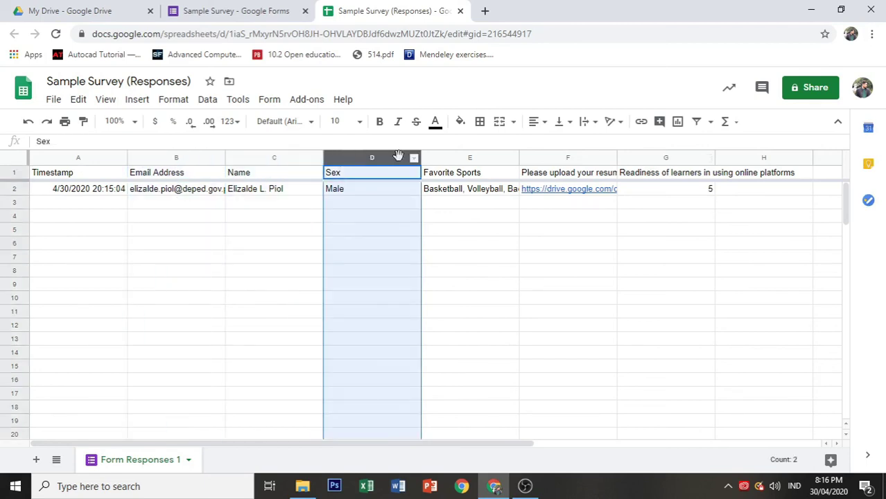
pyautogui.click(437, 156)
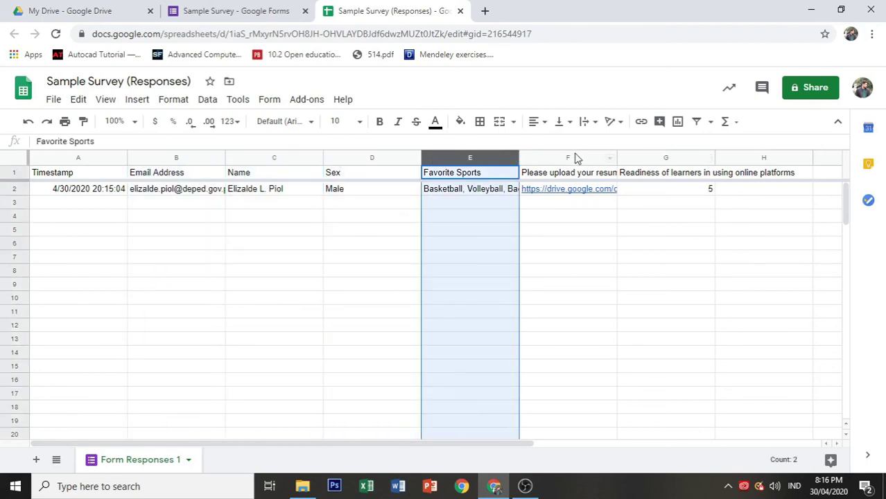
pyautogui.click(575, 154)
pyautogui.click(654, 156)
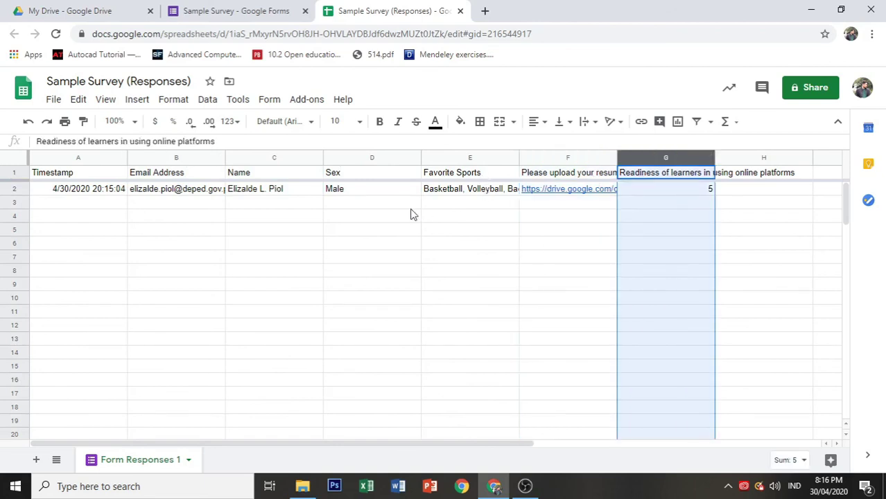
pyautogui.click(244, 254)
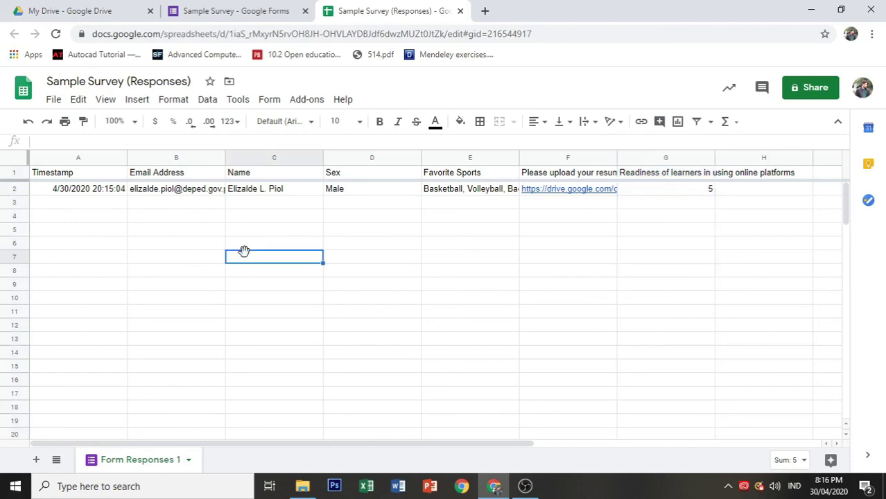
# Step: Download the responses sheet as Sample Survey (Responses).xlsx and open it in Excel
pyautogui.click(44, 104)
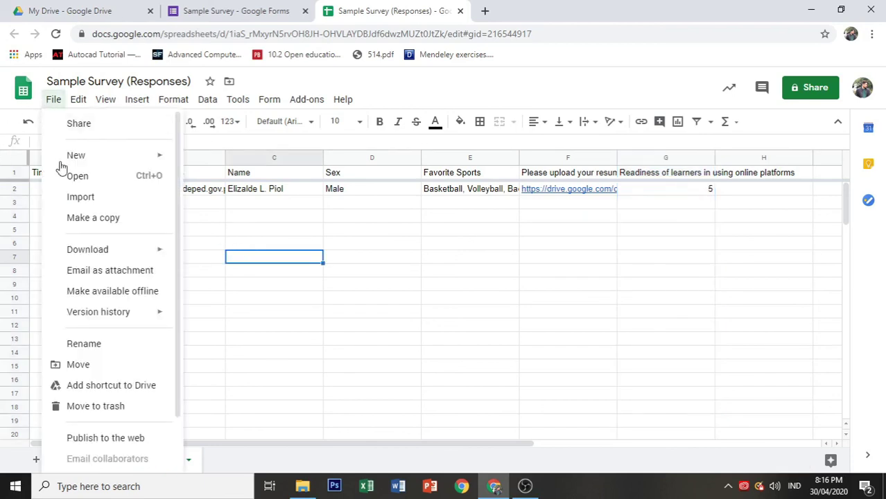
pyautogui.moveTo(68, 254)
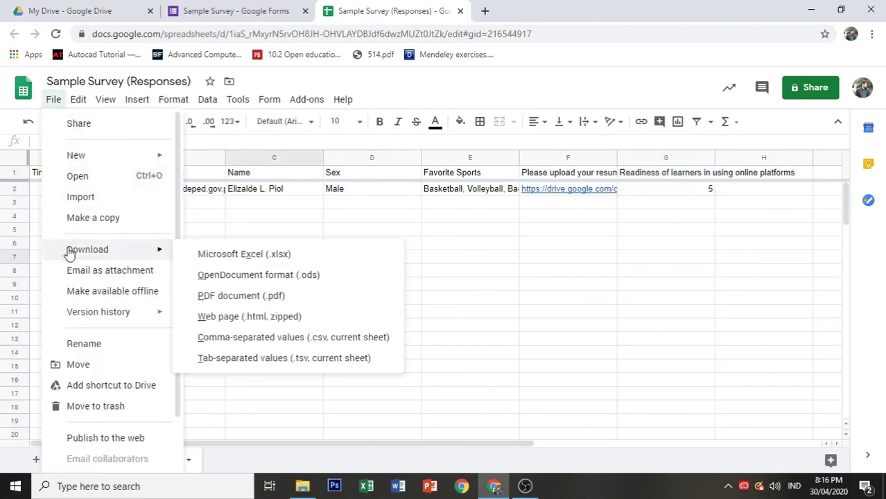
pyautogui.click(216, 261)
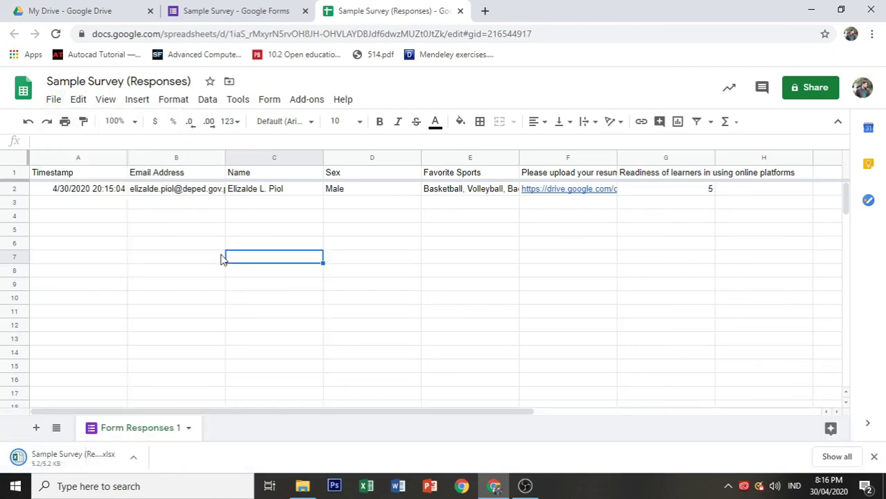
pyautogui.click(73, 458)
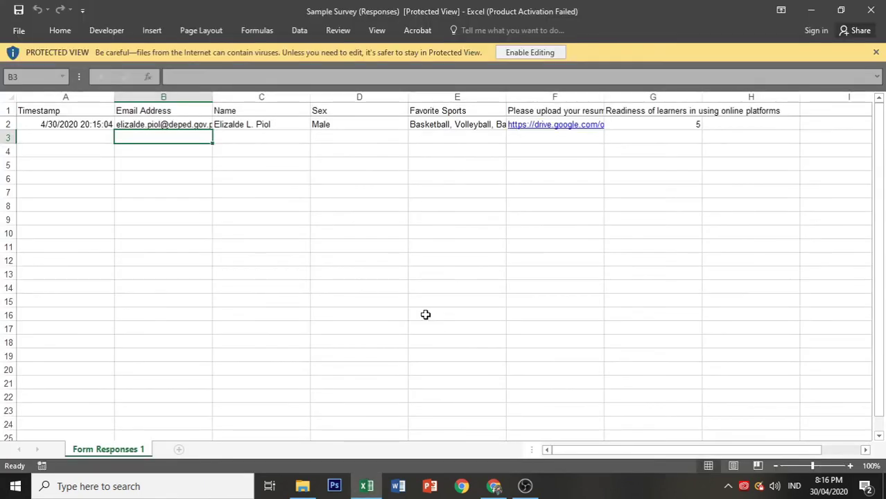
# Step: Enable editing in Sample Survey (Responses), close the Activation Wizard, check row 2, then return to Chrome
pyautogui.click(529, 53)
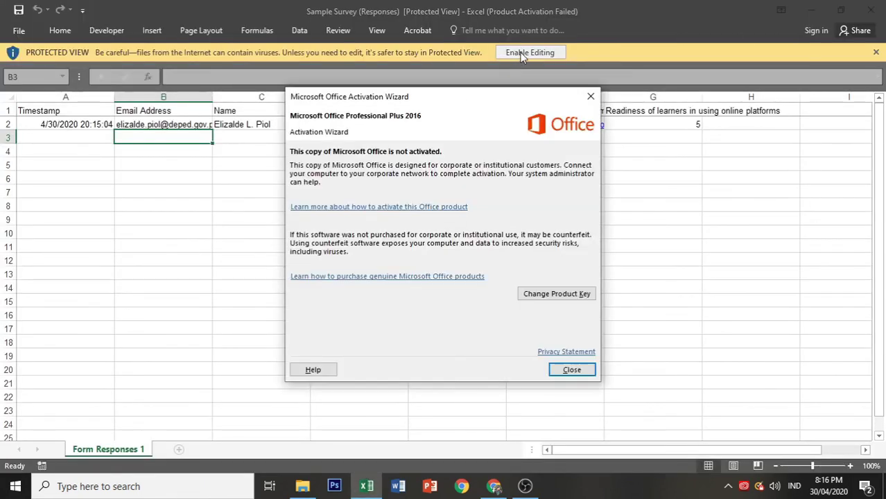
pyautogui.click(570, 370)
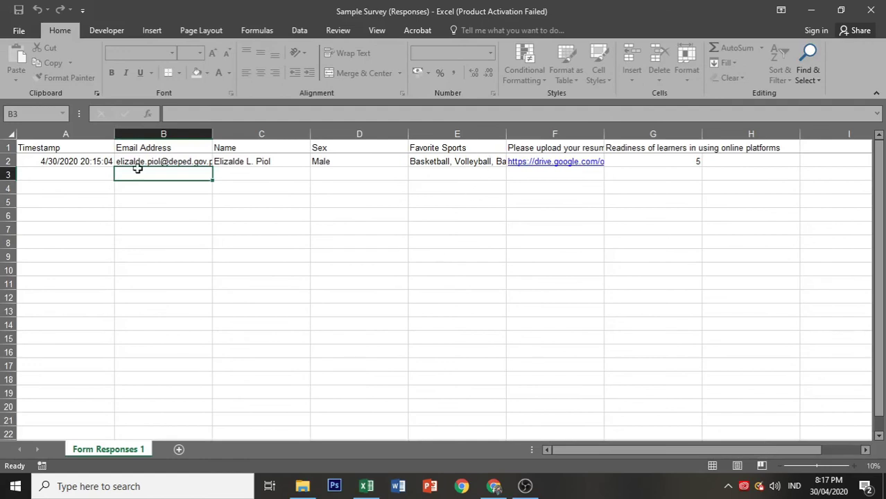
pyautogui.click(6, 161)
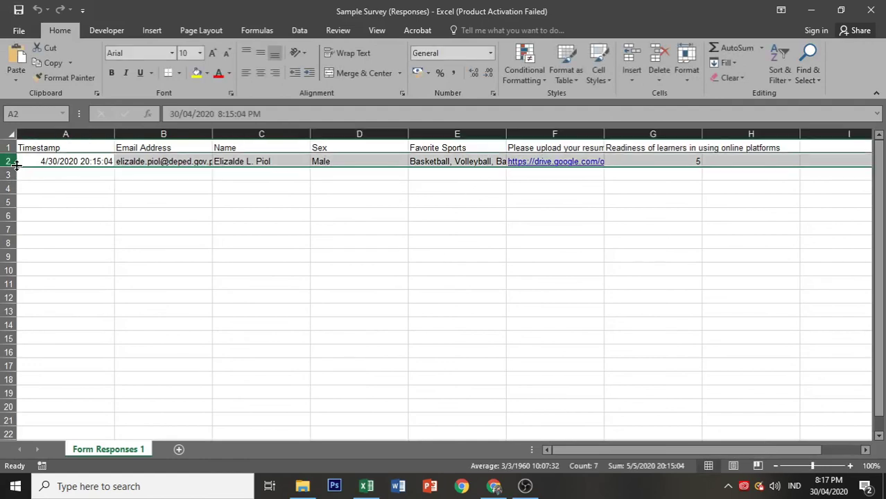
pyautogui.click(111, 225)
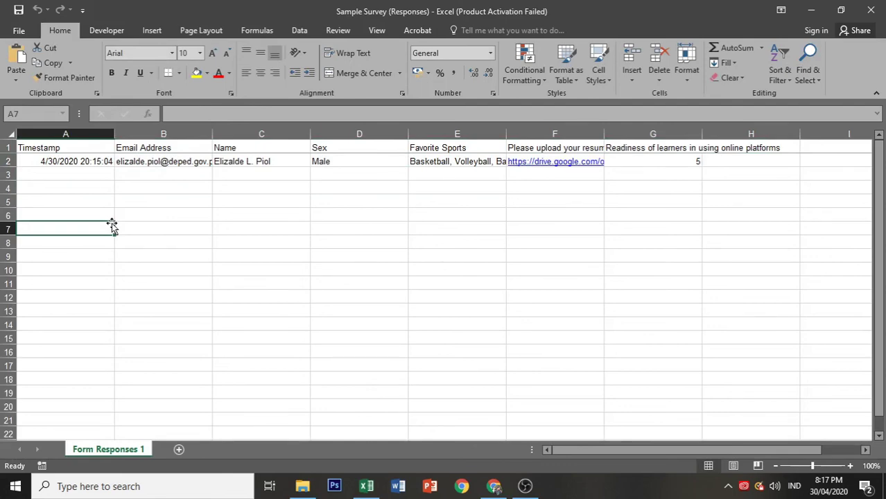
pyautogui.click(493, 486)
# Step: Go back to the Sample Survey form's Questions view and review the questions
pyautogui.click(206, 10)
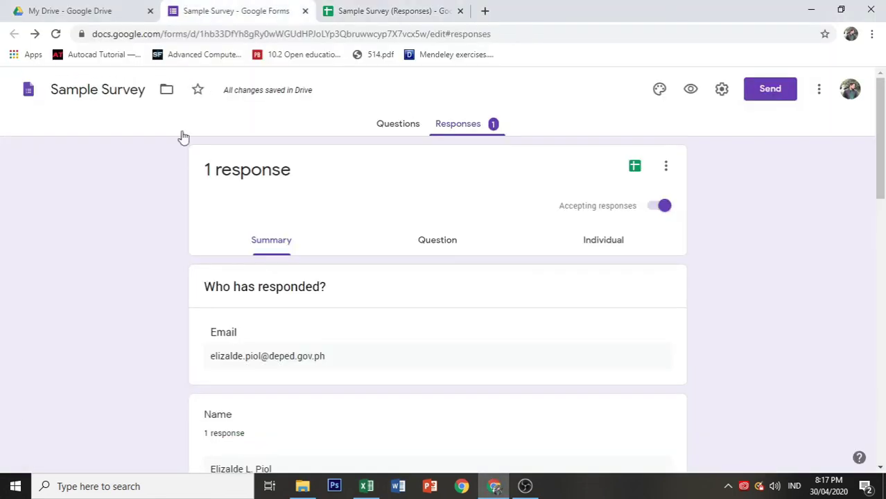
pyautogui.click(405, 123)
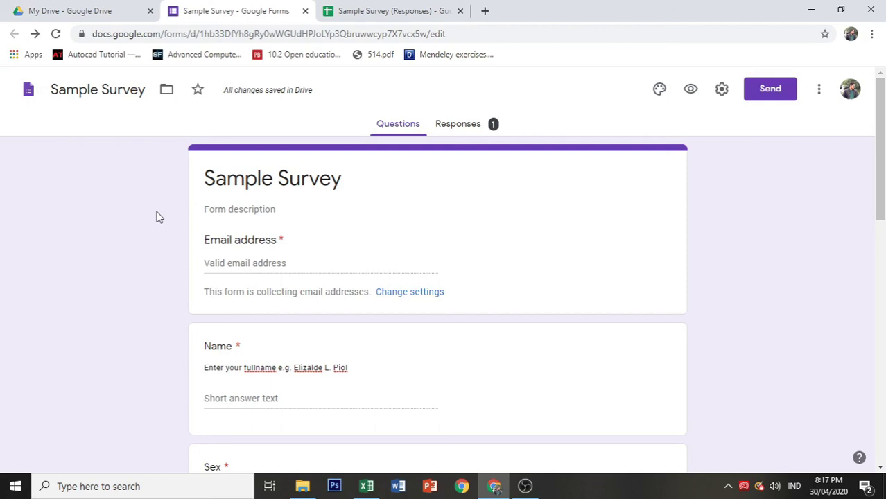
pyautogui.scroll(-4, 729, 305)
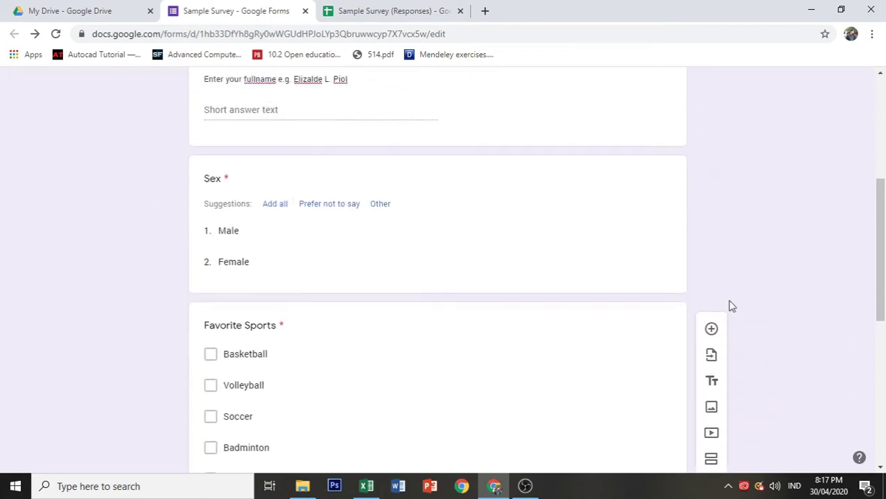
pyautogui.scroll(4, 731, 305)
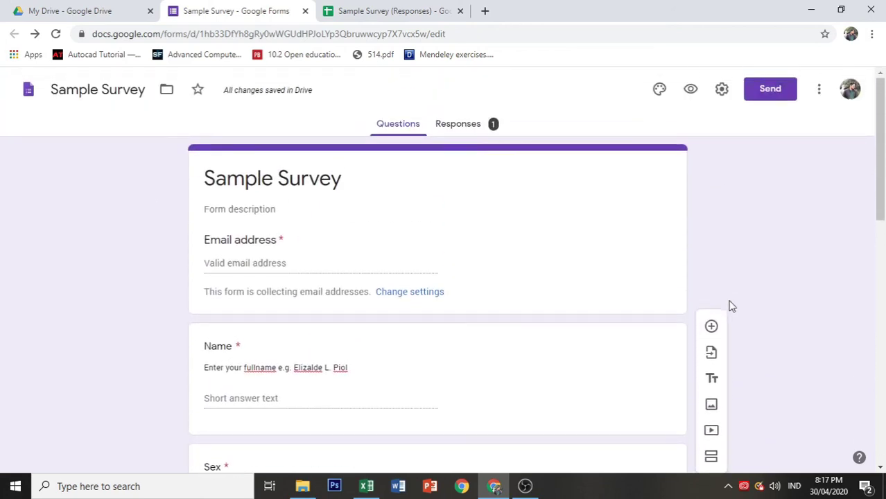